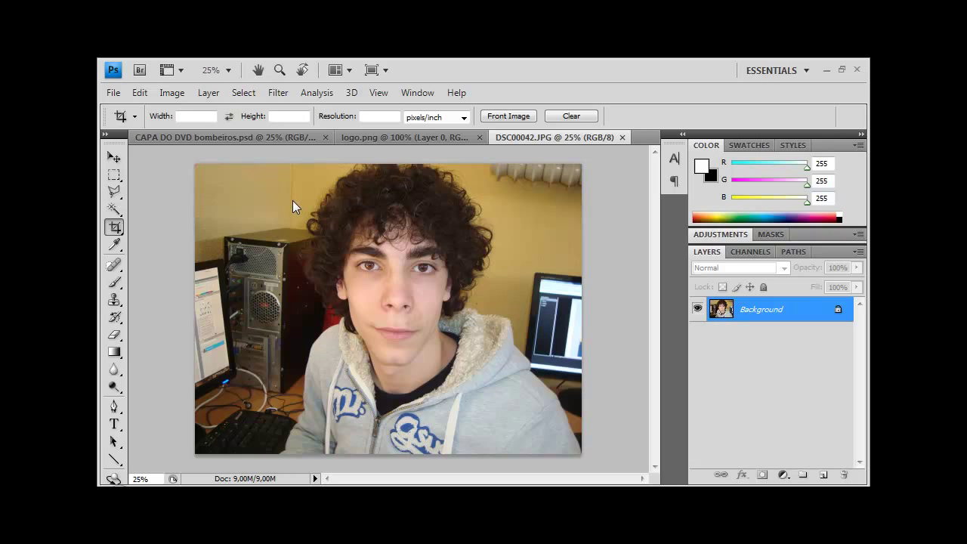
# Step: Check the Image Size dialog and close it without changes
pyautogui.click(171, 93)
pyautogui.click(115, 92)
pyautogui.click(171, 92)
pyautogui.click(210, 200)
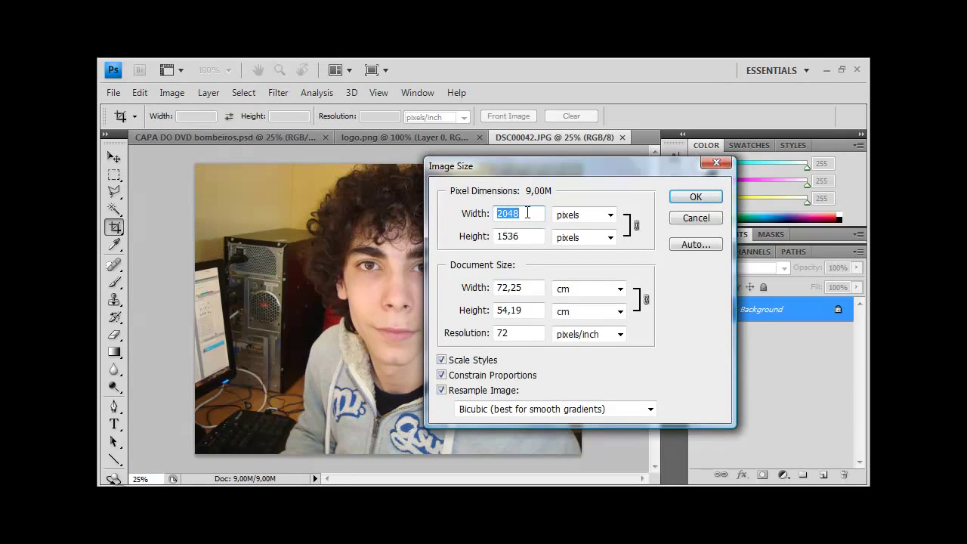
pyautogui.click(693, 218)
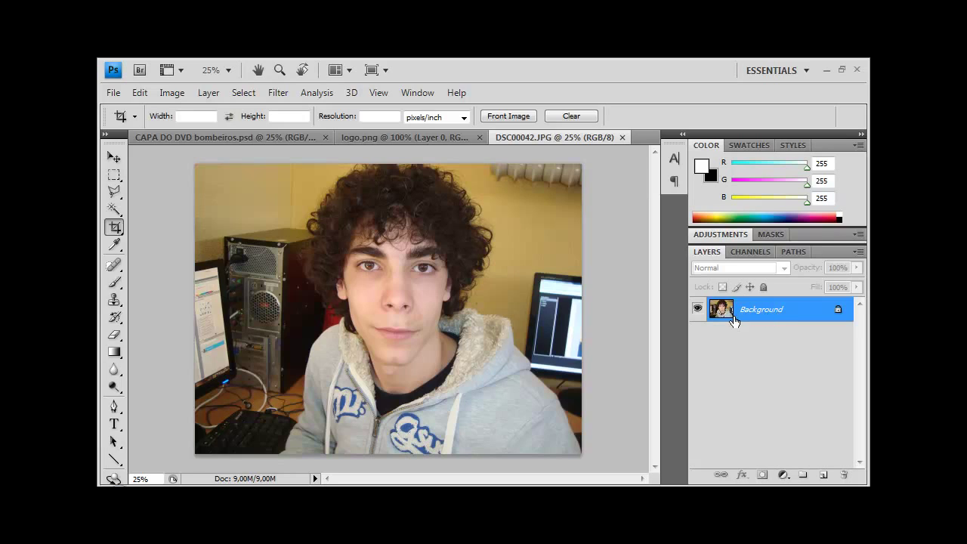
# Step: Convert the locked Background into a regular layer named fundo
pyautogui.doubleClick(728, 312)
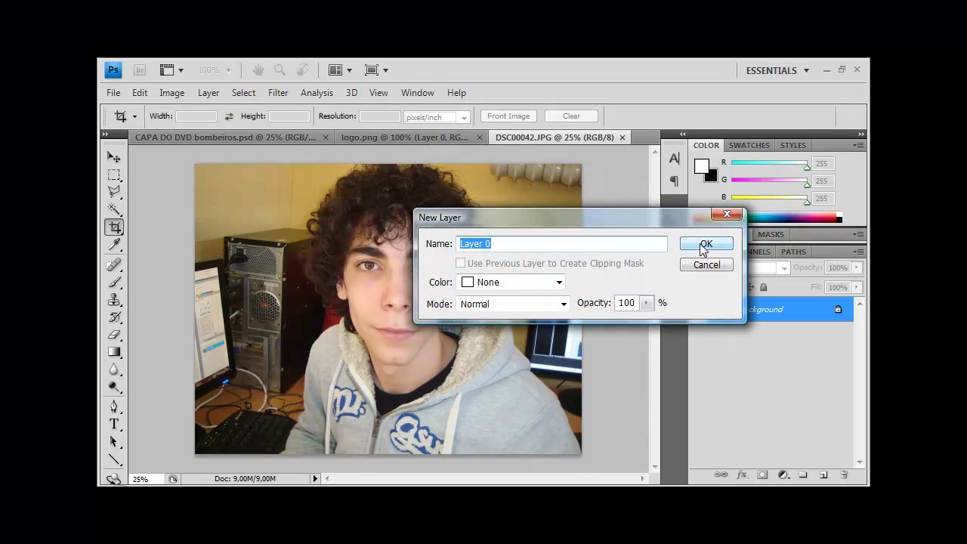
pyautogui.write('fundo')
pyautogui.click(701, 244)
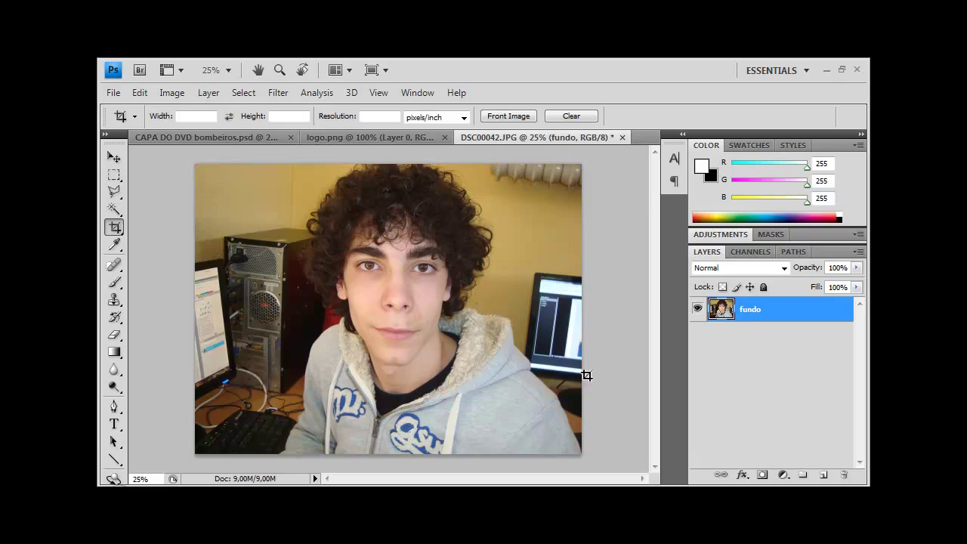
pyautogui.click(722, 309)
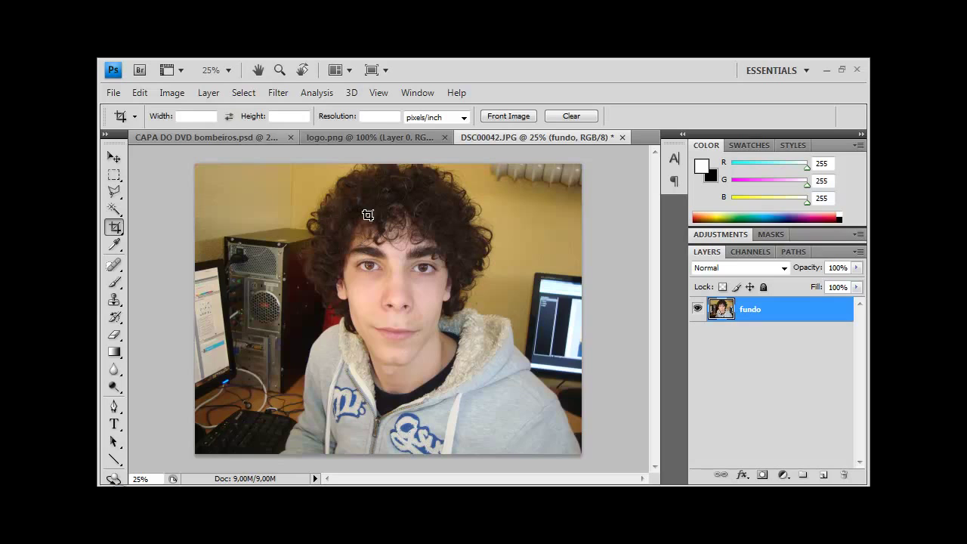
# Step: Open Filter > Liquify and Forward Warp the cheeks, mouth and chin with a 380 brush
pyautogui.click(279, 93)
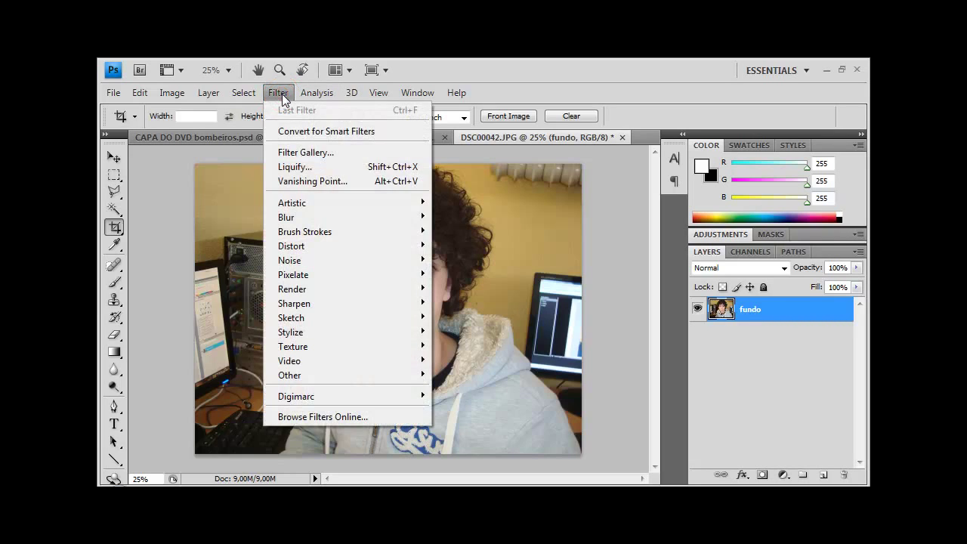
pyautogui.click(304, 173)
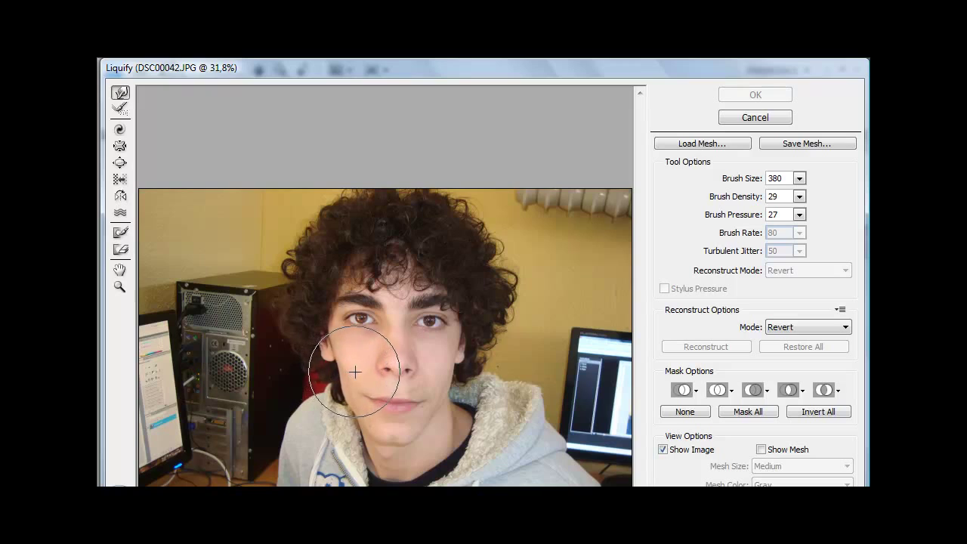
pyautogui.moveTo(371, 368); pyautogui.dragTo(423, 363)
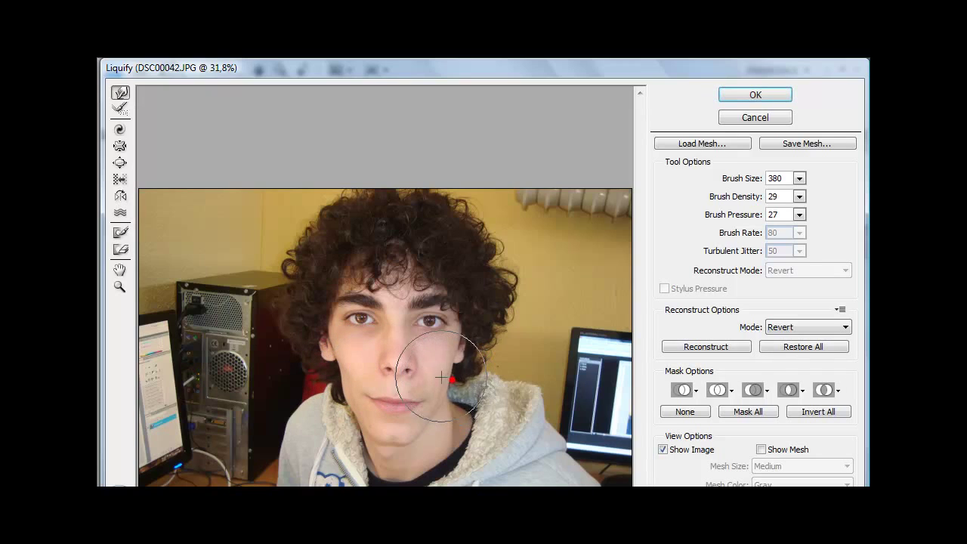
pyautogui.moveTo(323, 368)
pyautogui.mouseDown()
pyautogui.moveTo(446, 378)
pyautogui.moveTo(324, 345)
pyautogui.moveTo(444, 376)
pyautogui.moveTo(325, 345)
pyautogui.moveTo(335, 335)
pyautogui.moveTo(324, 335)
pyautogui.moveTo(346, 334)
pyautogui.mouseUp()
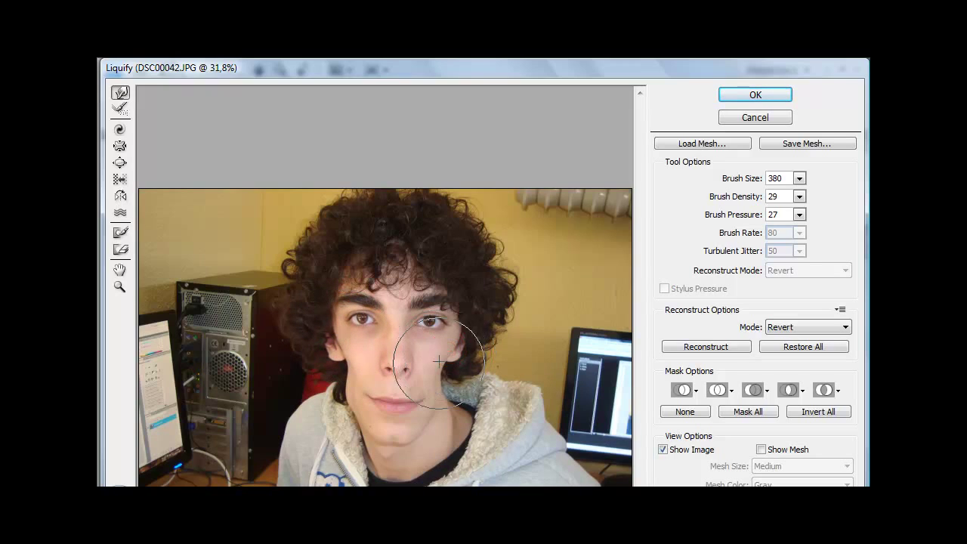
pyautogui.moveTo(433, 403)
pyautogui.mouseDown()
pyautogui.moveTo(414, 437)
pyautogui.moveTo(388, 432)
pyautogui.moveTo(395, 426)
pyautogui.moveTo(371, 437)
pyautogui.moveTo(371, 426)
pyautogui.moveTo(425, 426)
pyautogui.mouseUp()
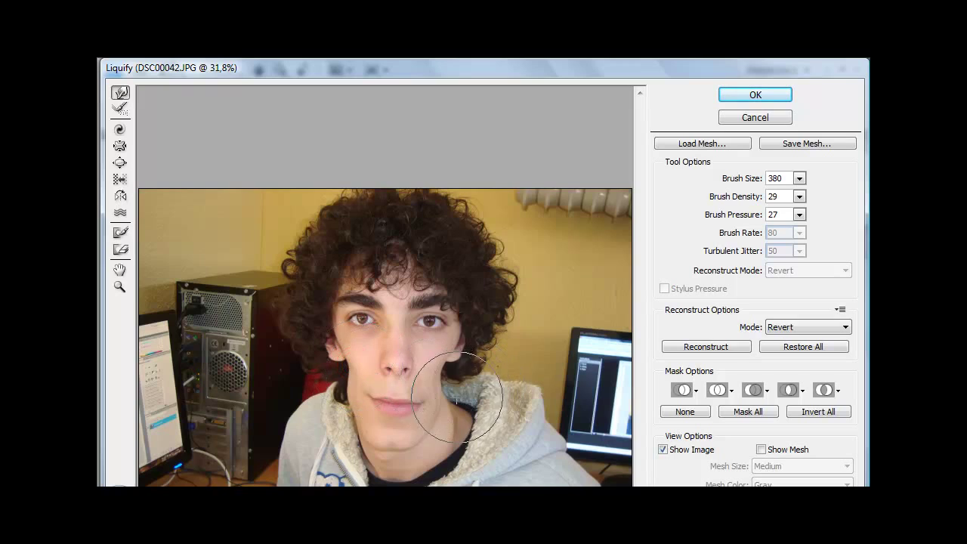
pyautogui.moveTo(444, 382)
pyautogui.mouseDown()
pyautogui.moveTo(442, 392)
pyautogui.moveTo(440, 370)
pyautogui.mouseUp()
# Step: Undo the trial warps, add one stroke beside the left eye, and apply Liquify
pyautogui.hotkey('ctrl', 'z')
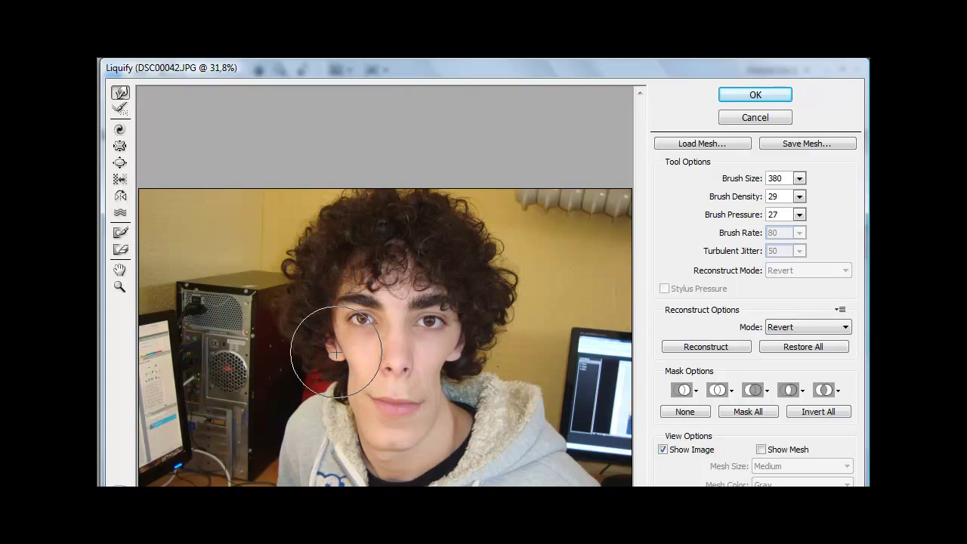
pyautogui.click(333, 351)
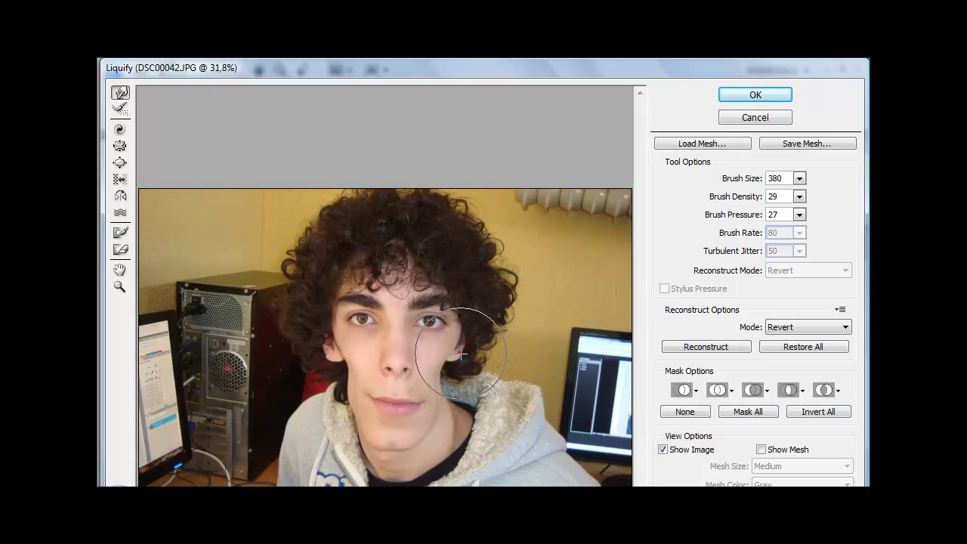
pyautogui.click(747, 97)
pyautogui.click(746, 95)
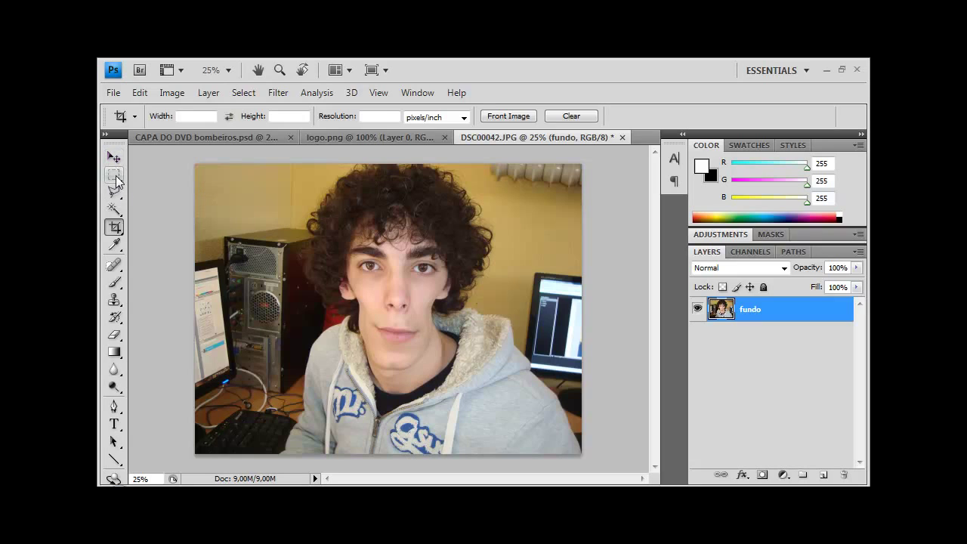
# Step: Lasso the mouth and chin freehand and copy them onto a new Layer 1
pyautogui.click(115, 177)
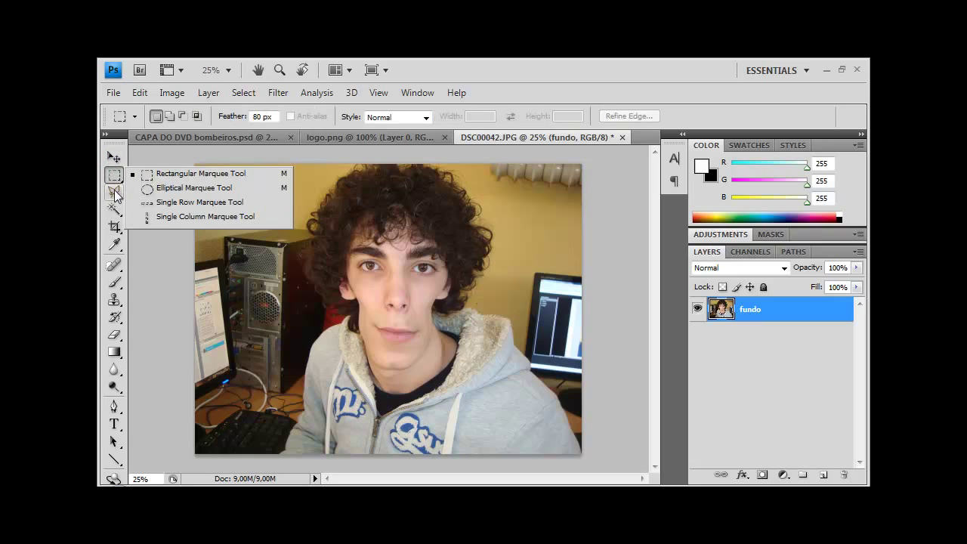
pyautogui.moveTo(114, 192); pyautogui.dragTo(149, 227)
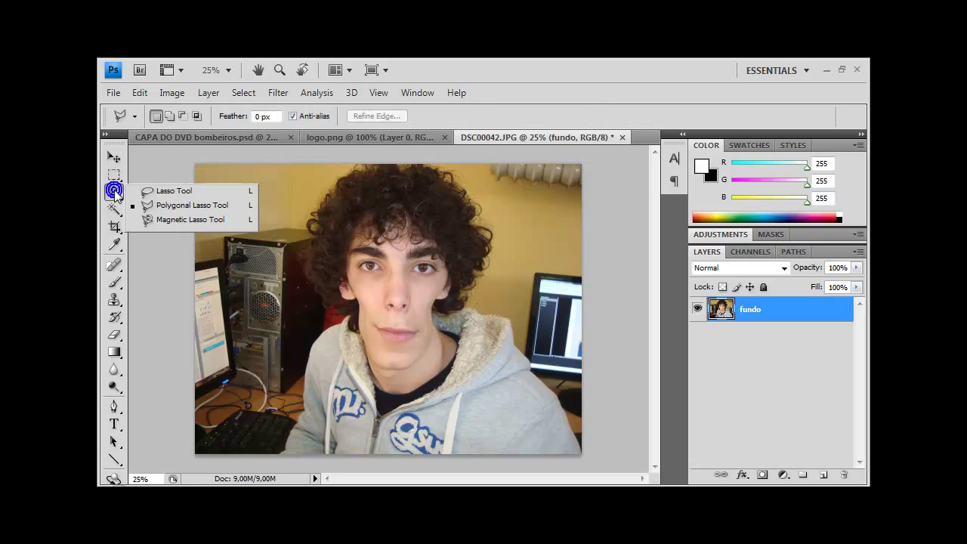
pyautogui.click(155, 196)
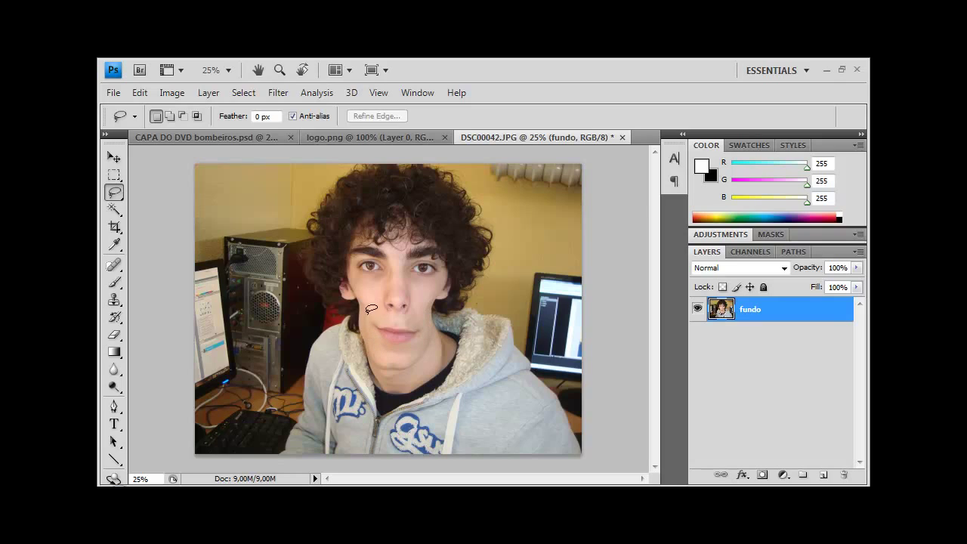
pyautogui.moveTo(373, 341); pyautogui.dragTo(393, 352)
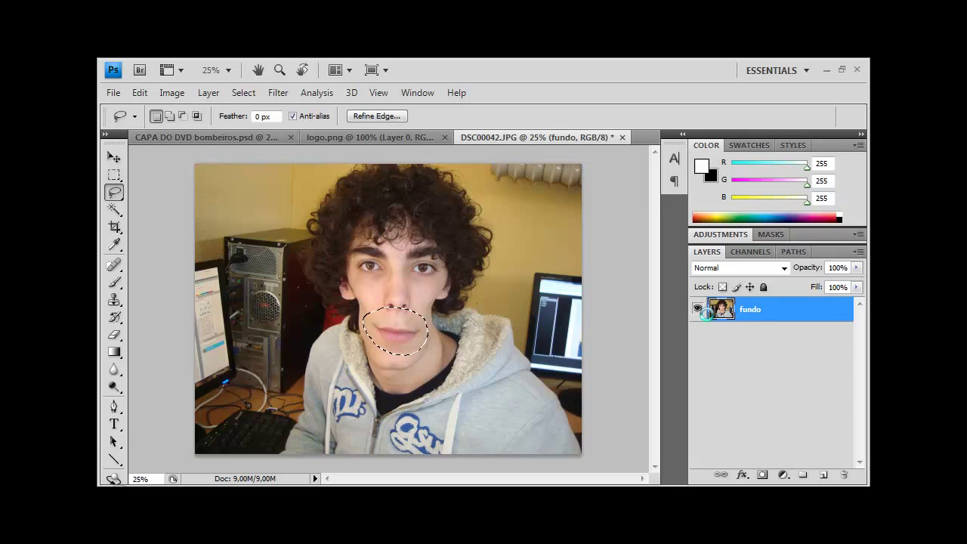
pyautogui.hotkey('ctrl', 'shift', 'alt', 'n')
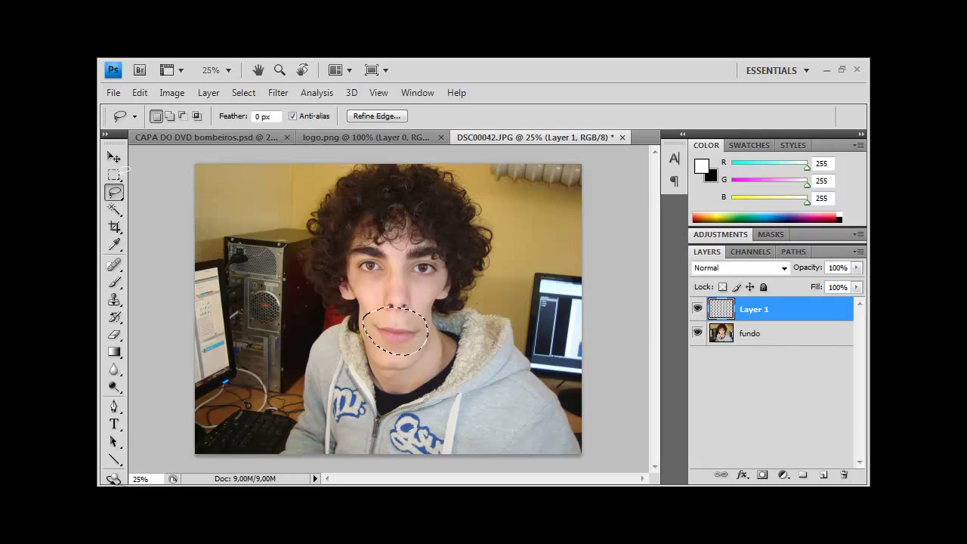
# Step: Deselect and put a Custom Free Transform warp grid over Layer 1's mouth
pyautogui.hotkey('ctrl', 'd')
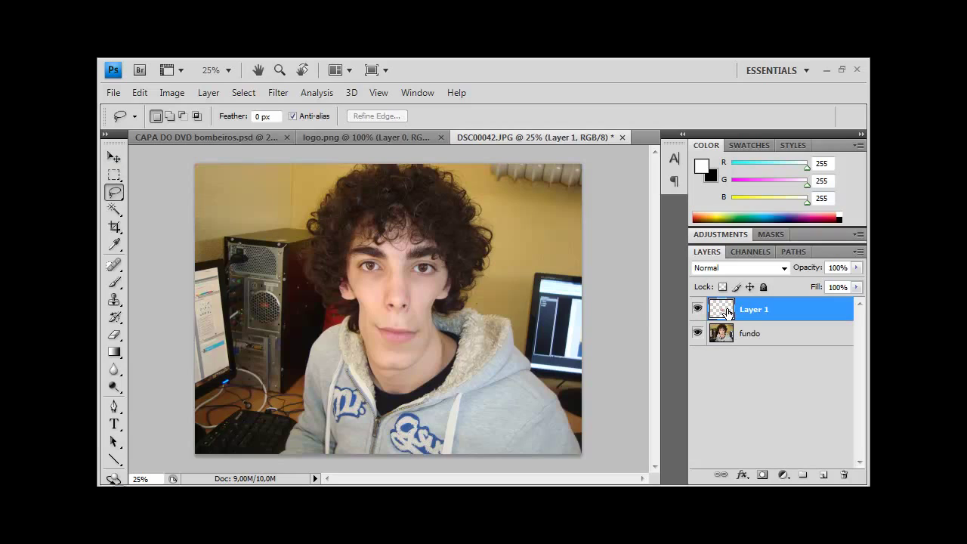
pyautogui.click(116, 157)
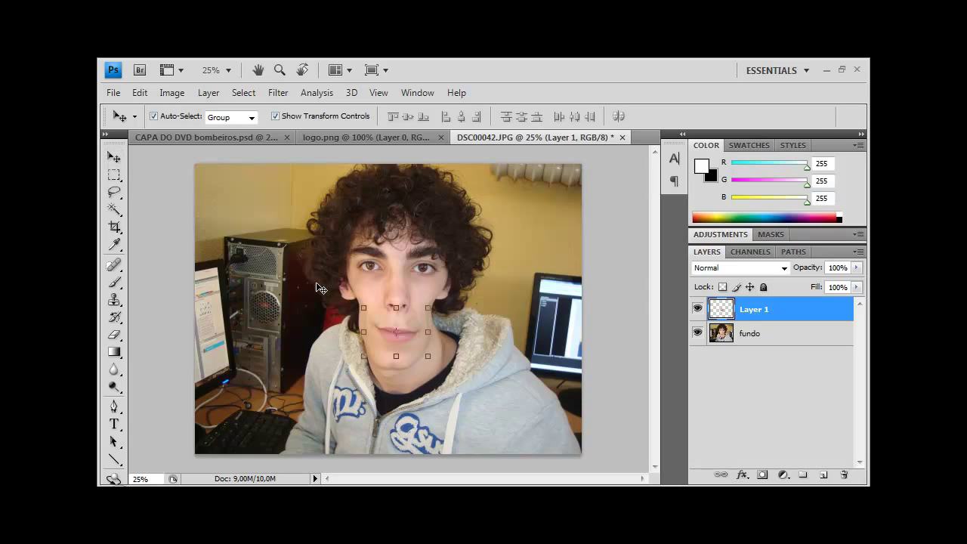
pyautogui.hotkey('ctrl', 't')
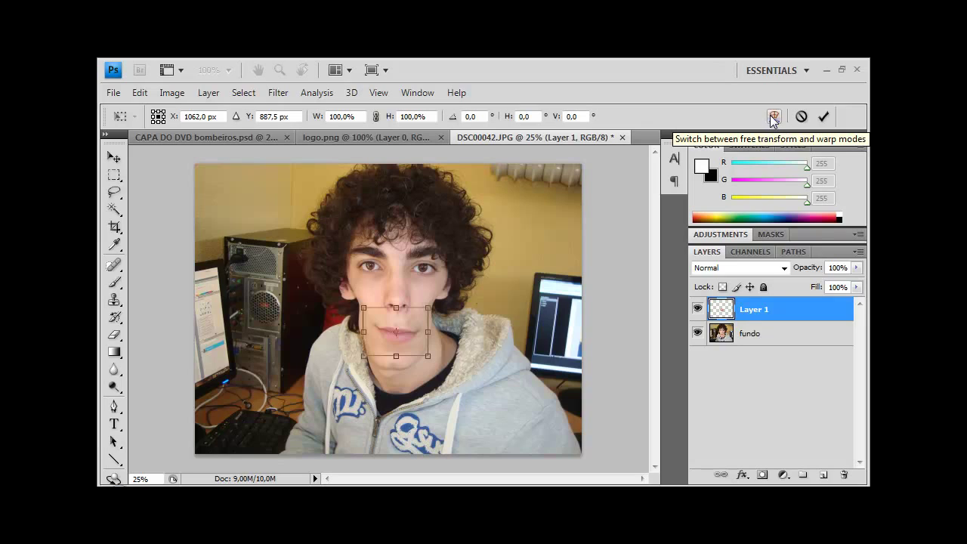
pyautogui.click(774, 116)
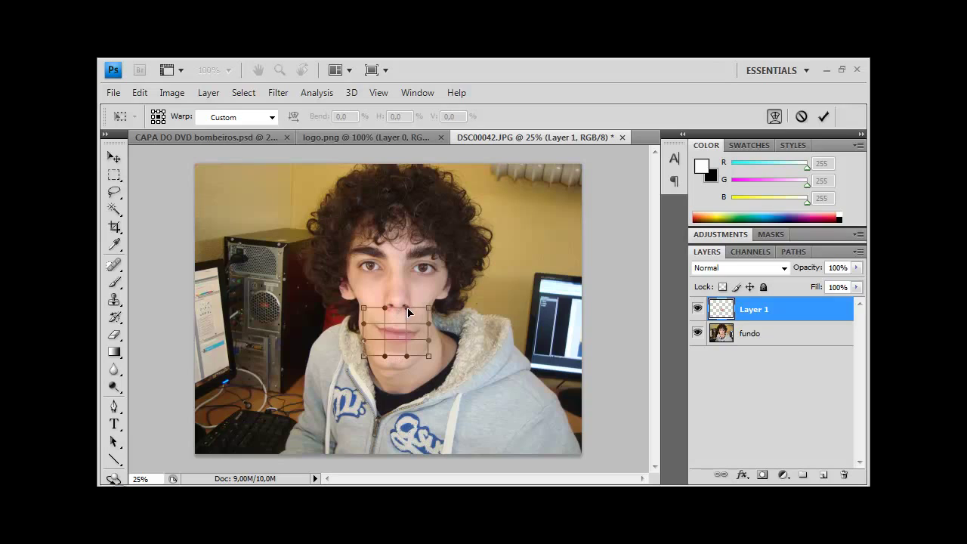
# Step: Drag the warp handles outward all around the mouth into huge lips and commit
pyautogui.moveTo(408, 308); pyautogui.dragTo(429, 284)
pyautogui.moveTo(385, 308); pyautogui.dragTo(362, 284)
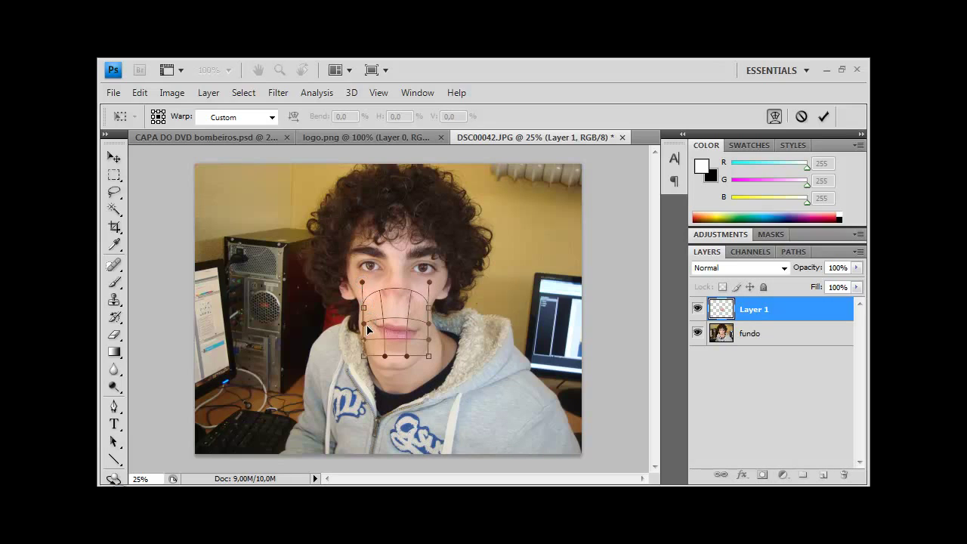
pyautogui.moveTo(361, 326); pyautogui.dragTo(330, 305)
pyautogui.moveTo(362, 339); pyautogui.dragTo(339, 361)
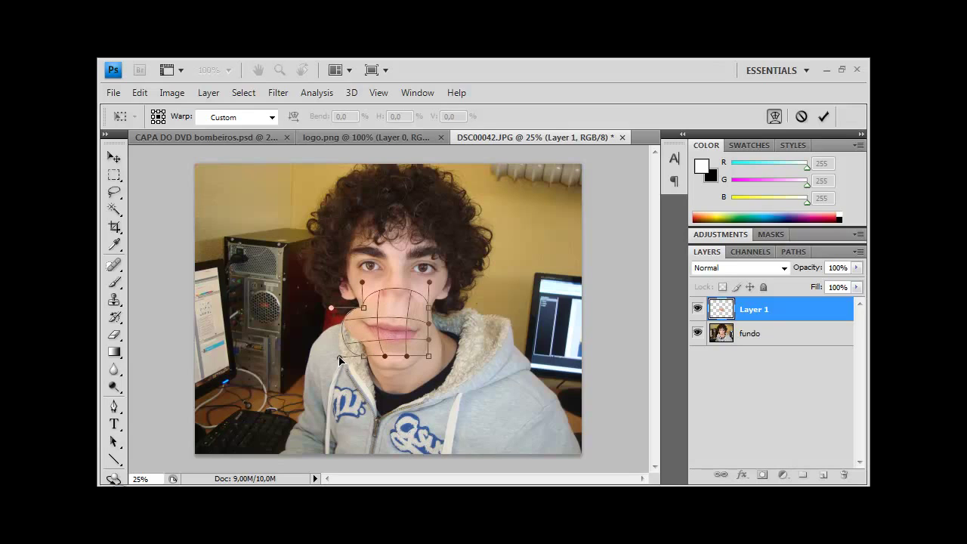
pyautogui.moveTo(381, 367); pyautogui.dragTo(397, 367)
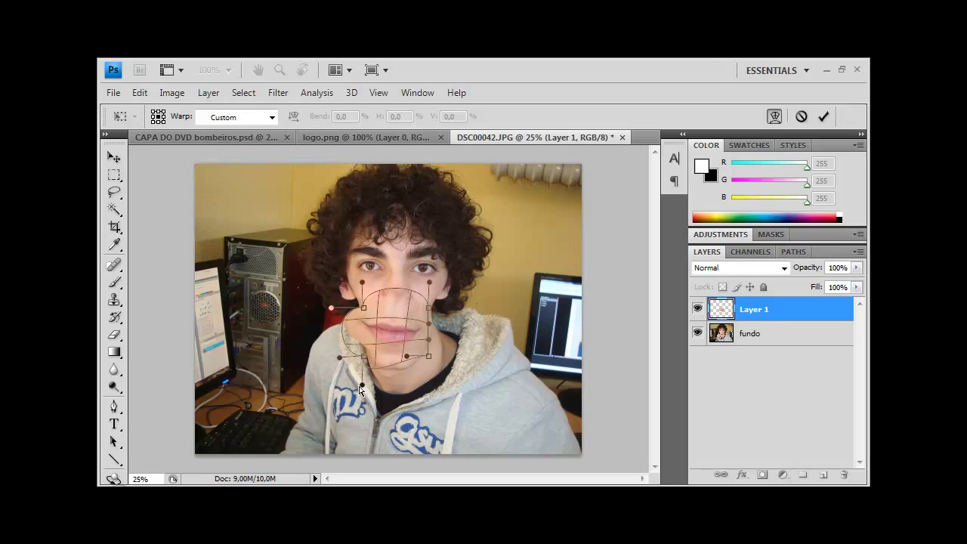
pyautogui.moveTo(411, 385); pyautogui.dragTo(429, 387)
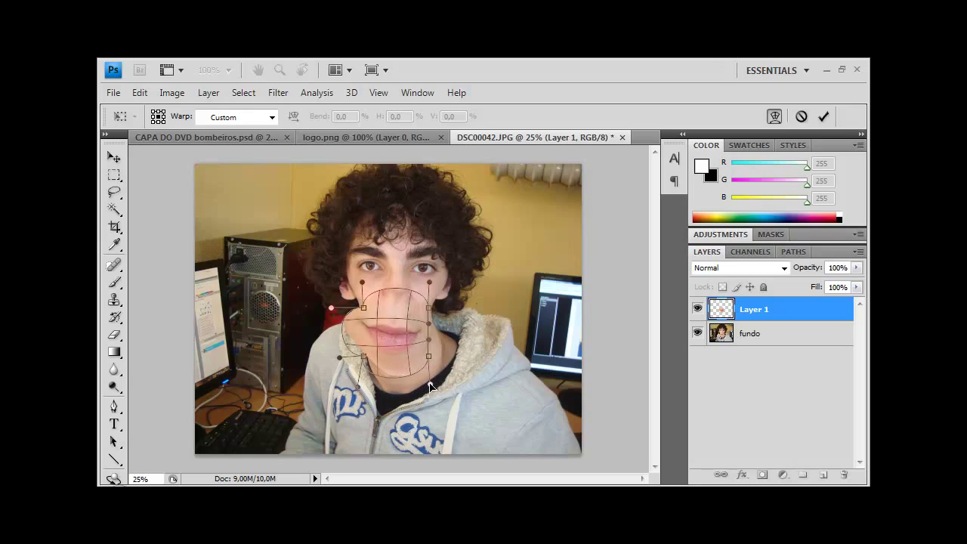
pyautogui.moveTo(435, 343); pyautogui.dragTo(444, 346)
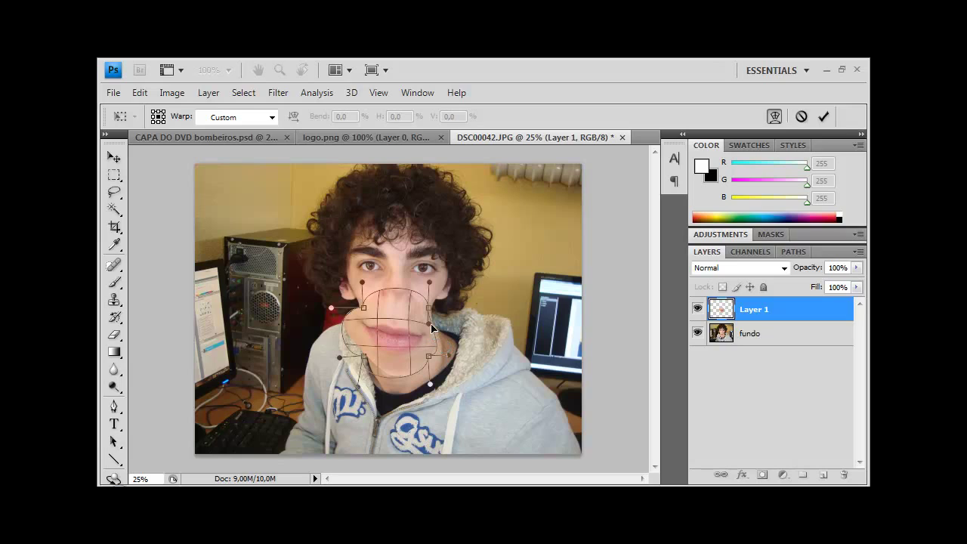
pyautogui.moveTo(435, 325); pyautogui.dragTo(456, 310)
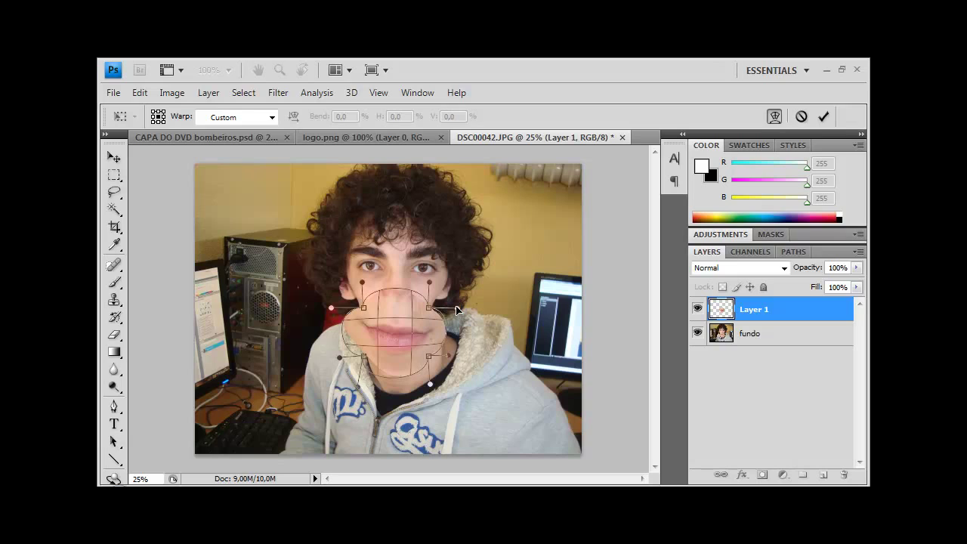
pyautogui.press('Return')
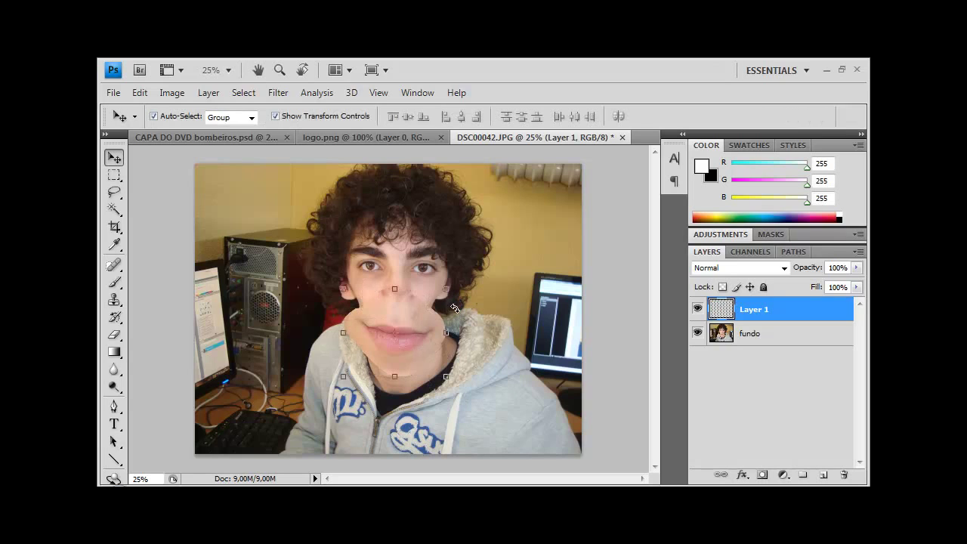
pyautogui.click(608, 374)
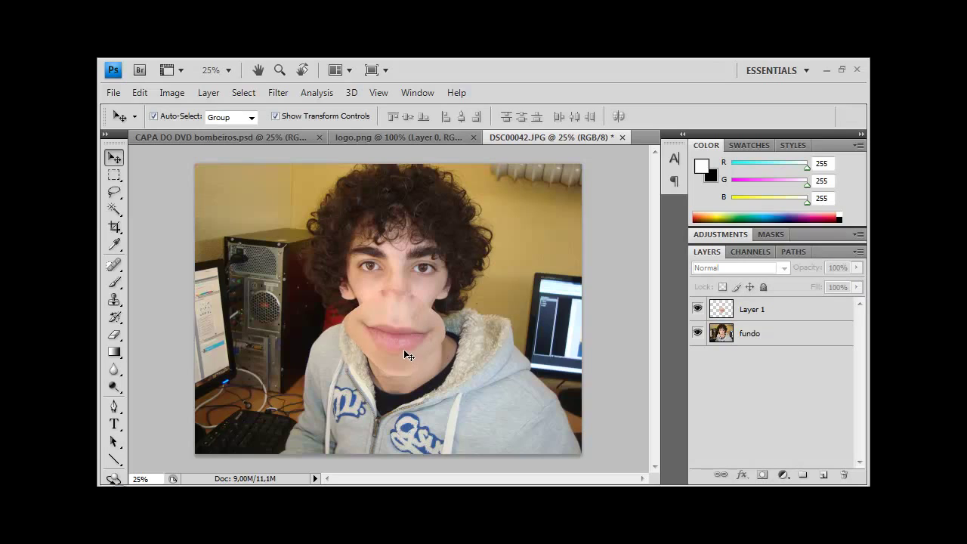
# Step: Compare the unwarped mouth, switch to the Eraser Tool, and restore the enlarged mouth
pyautogui.click(407, 355)
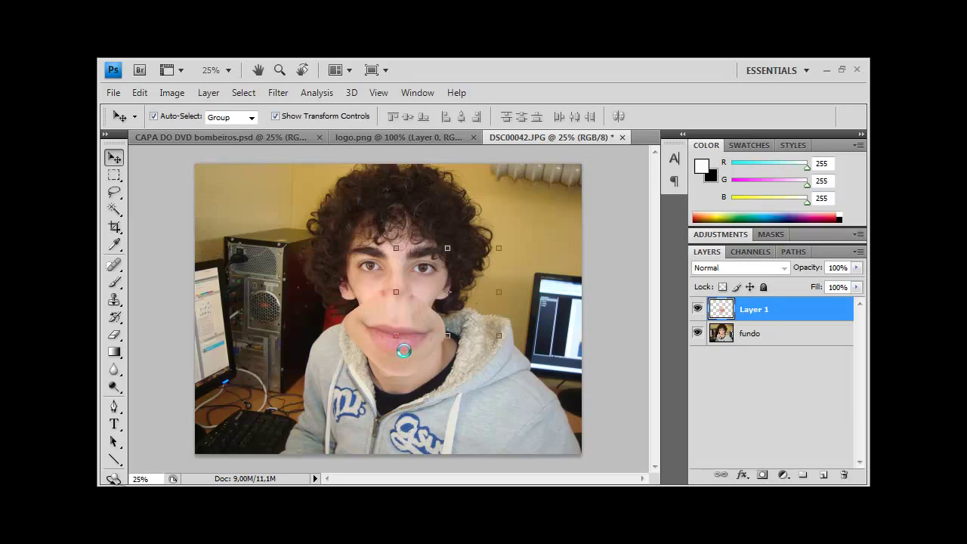
pyautogui.hotkey('ctrl', 'z')
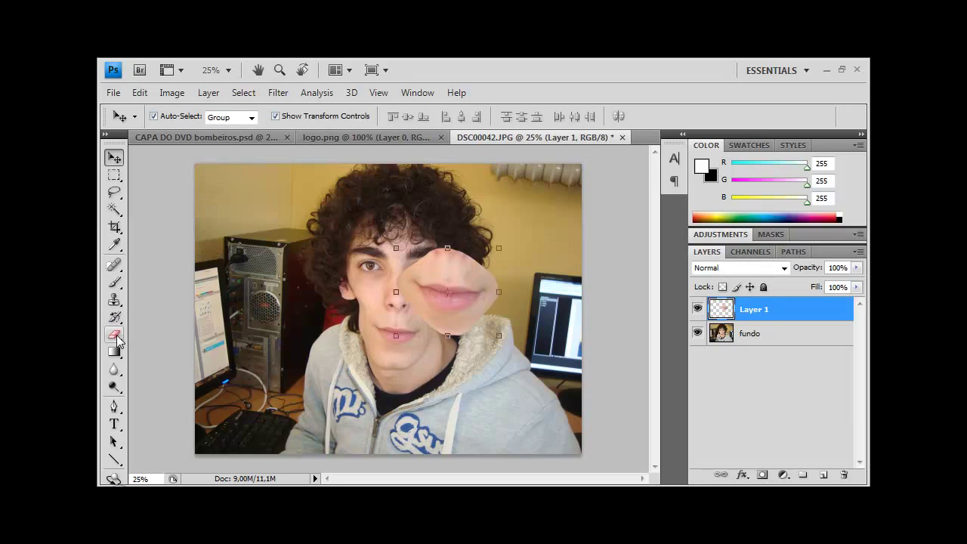
pyautogui.click(117, 340)
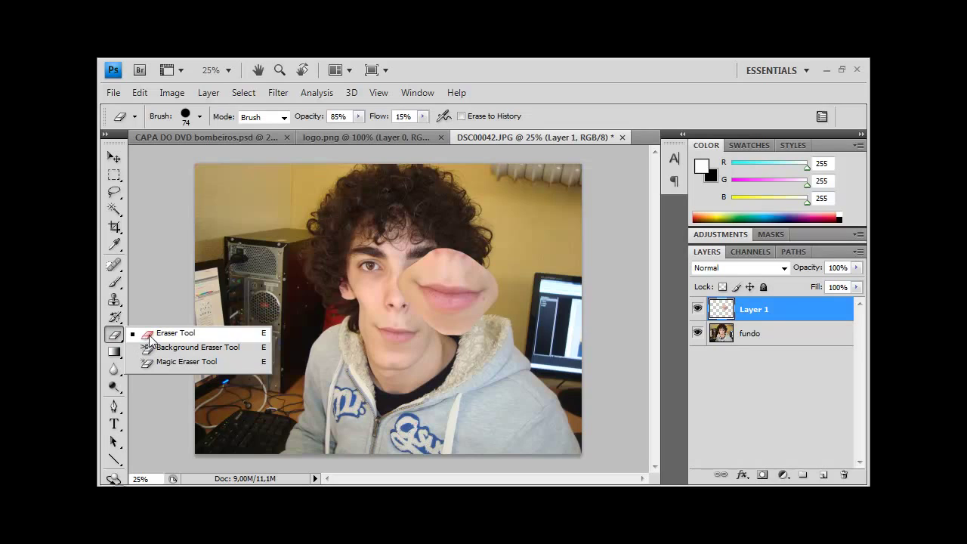
pyautogui.click(149, 333)
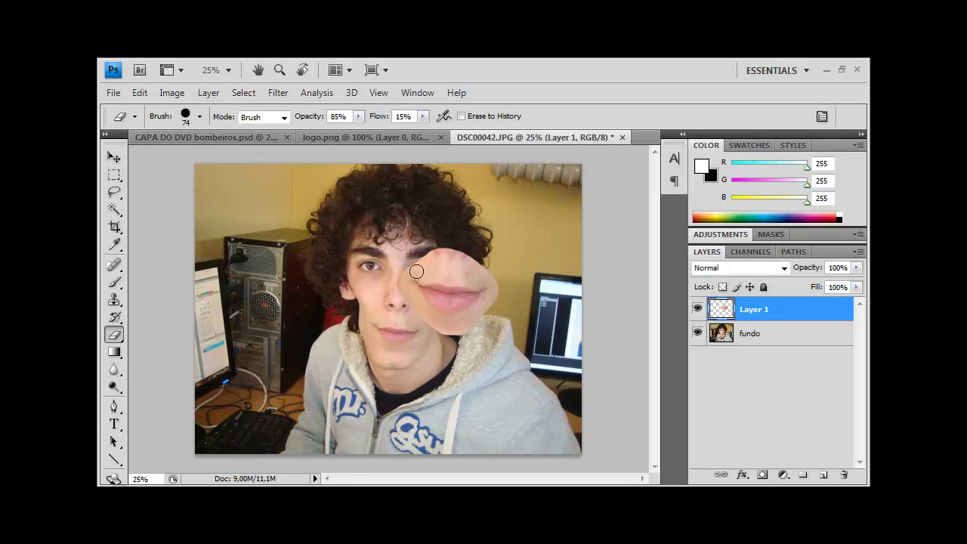
pyautogui.hotkey('ctrl', 'z')
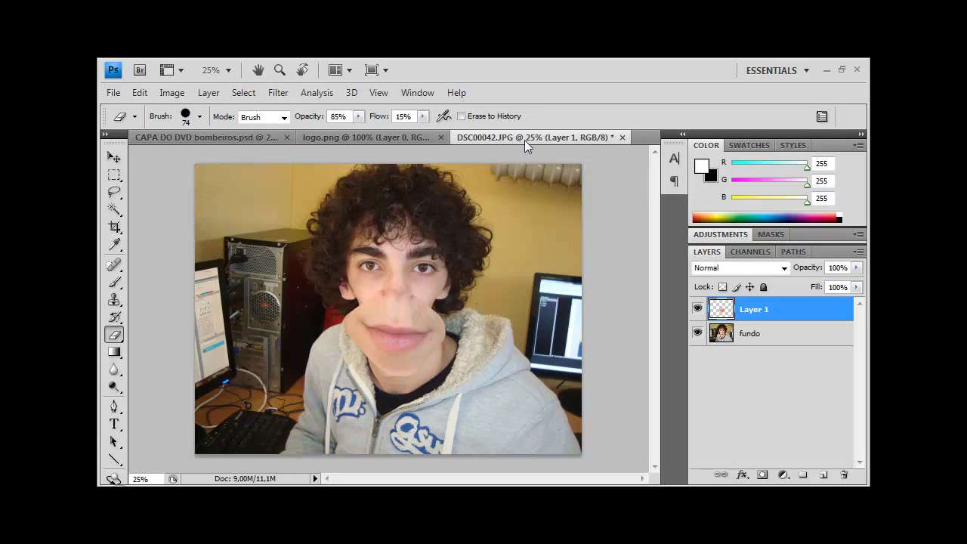
pyautogui.rightClick(402, 312)
# Step: Set the eraser to 187 px and erase the mouth patch over the nose and cheek
pyautogui.moveTo(478, 305); pyautogui.dragTo(496, 303)
pyautogui.rightClick(490, 219)
pyautogui.click(577, 250)
pyautogui.moveTo(577, 250); pyautogui.dragTo(608, 250)
pyautogui.click(431, 302)
pyautogui.moveTo(424, 293)
pyautogui.mouseDown()
pyautogui.moveTo(395, 277)
pyautogui.moveTo(438, 306)
pyautogui.moveTo(392, 278)
pyautogui.mouseUp()
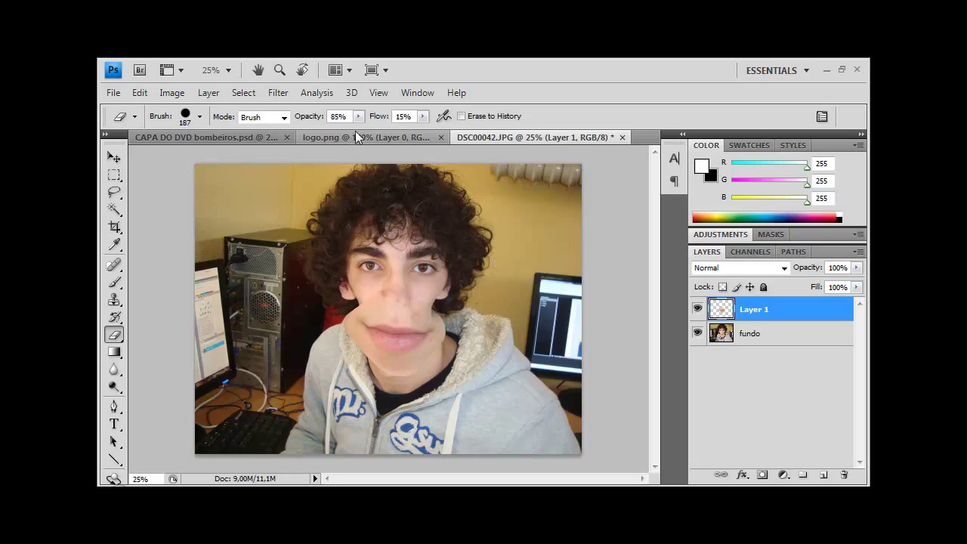
# Step: Raise the eraser flow and blend the patch edge along the nose and cheek
pyautogui.click(423, 117)
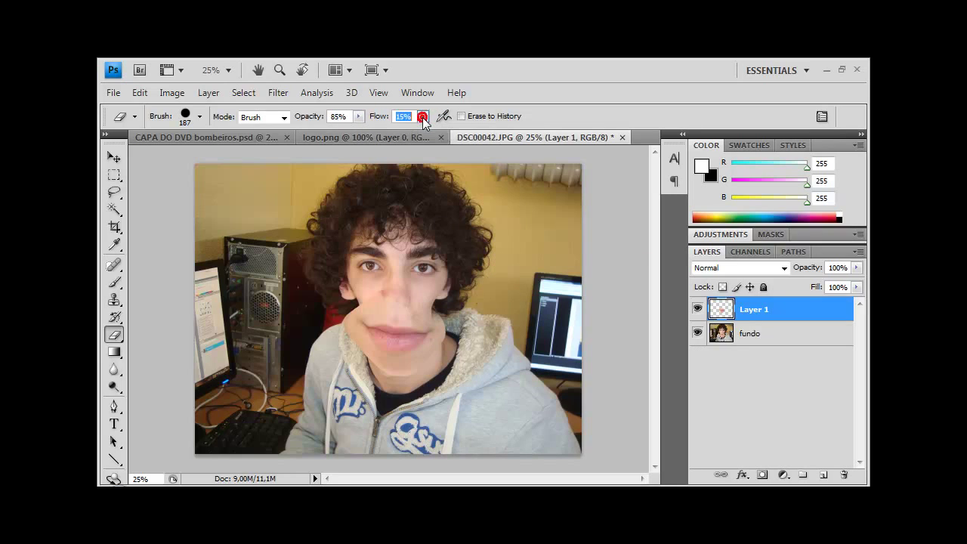
pyautogui.moveTo(422, 117); pyautogui.dragTo(444, 133)
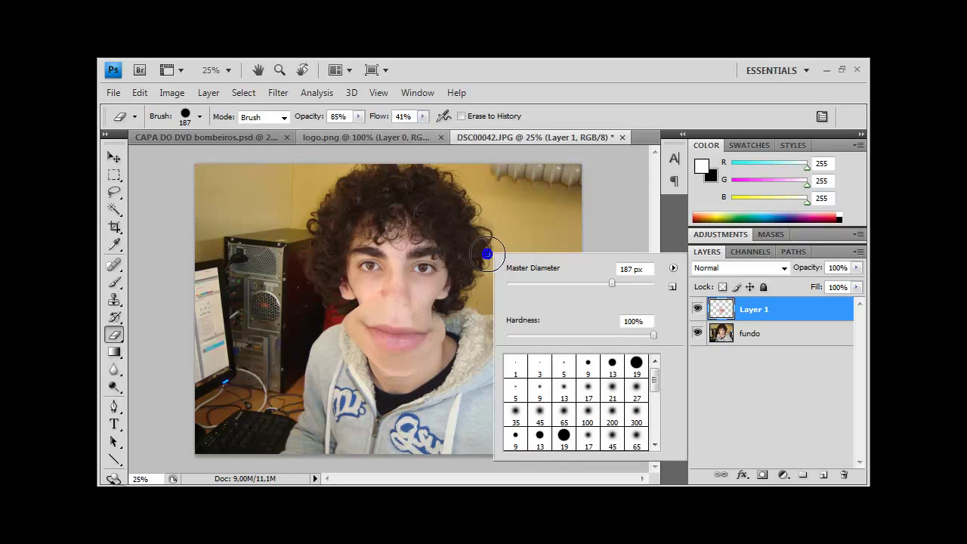
pyautogui.rightClick(489, 253)
pyautogui.click(439, 305)
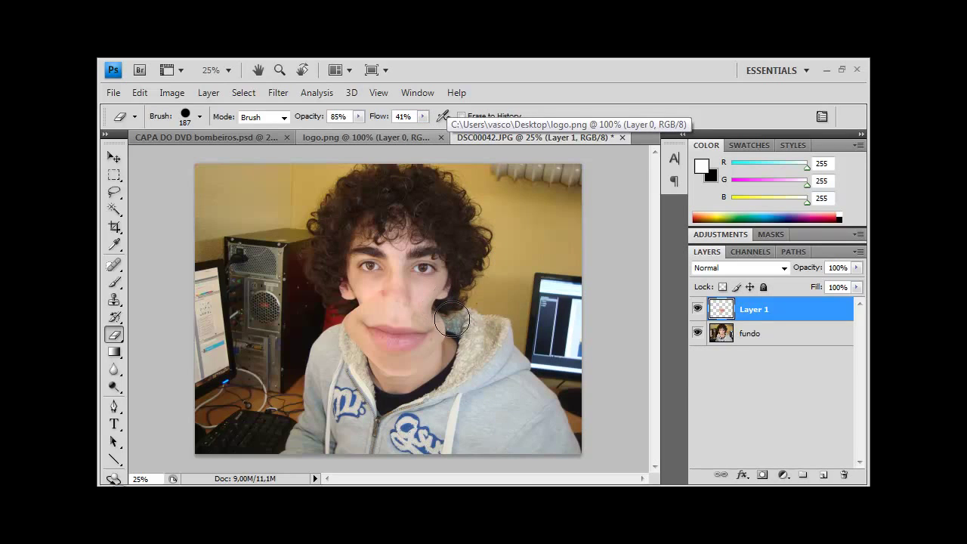
pyautogui.moveTo(437, 297)
pyautogui.mouseDown()
pyautogui.moveTo(367, 285)
pyautogui.moveTo(336, 327)
pyautogui.moveTo(345, 367)
pyautogui.moveTo(367, 387)
pyautogui.moveTo(437, 367)
pyautogui.moveTo(455, 339)
pyautogui.moveTo(438, 374)
pyautogui.moveTo(366, 383)
pyautogui.moveTo(334, 325)
pyautogui.moveTo(384, 400)
pyautogui.mouseUp()
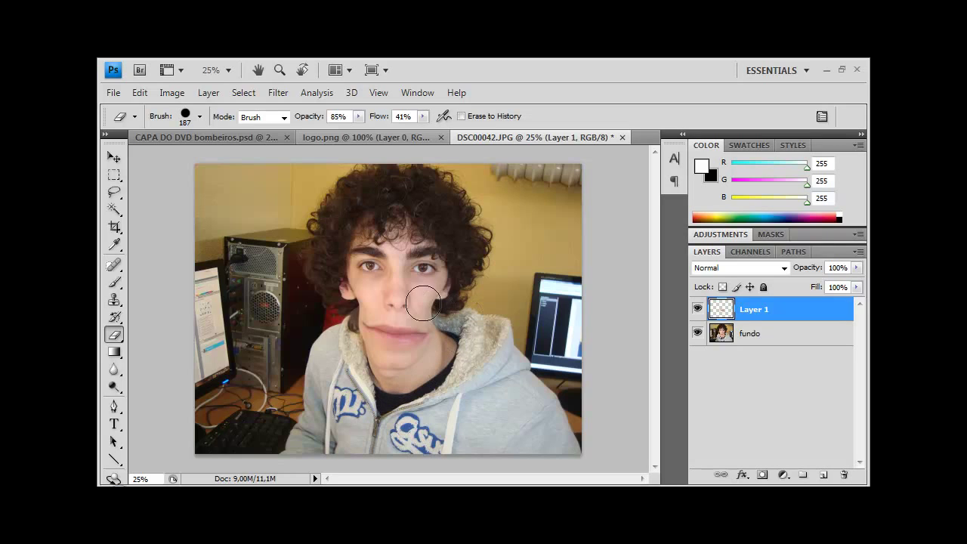
pyautogui.moveTo(389, 320); pyautogui.dragTo(392, 308)
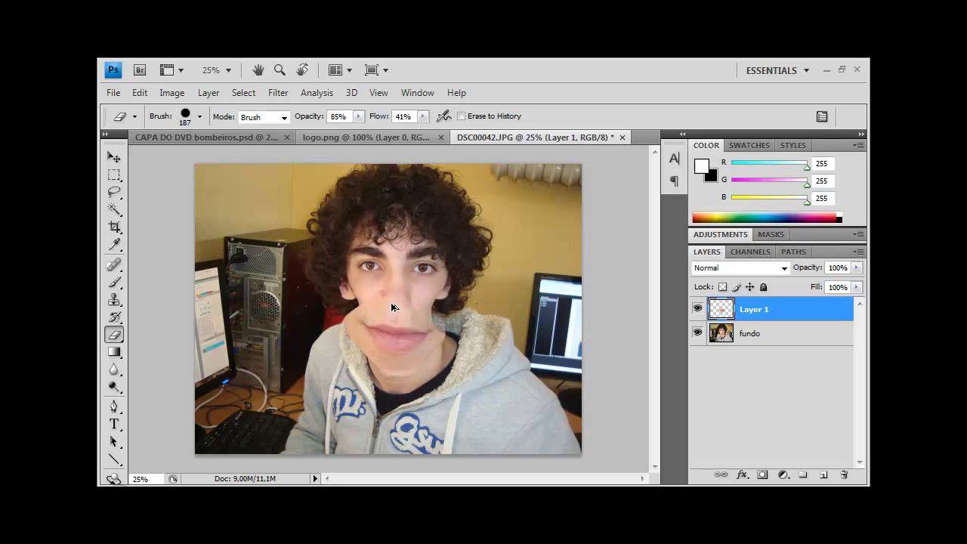
# Step: Make the eraser fully soft at 100% opacity and flow, then erase over the neck
pyautogui.rightClick(459, 337)
pyautogui.moveTo(582, 356); pyautogui.dragTo(482, 358)
pyautogui.click(589, 304)
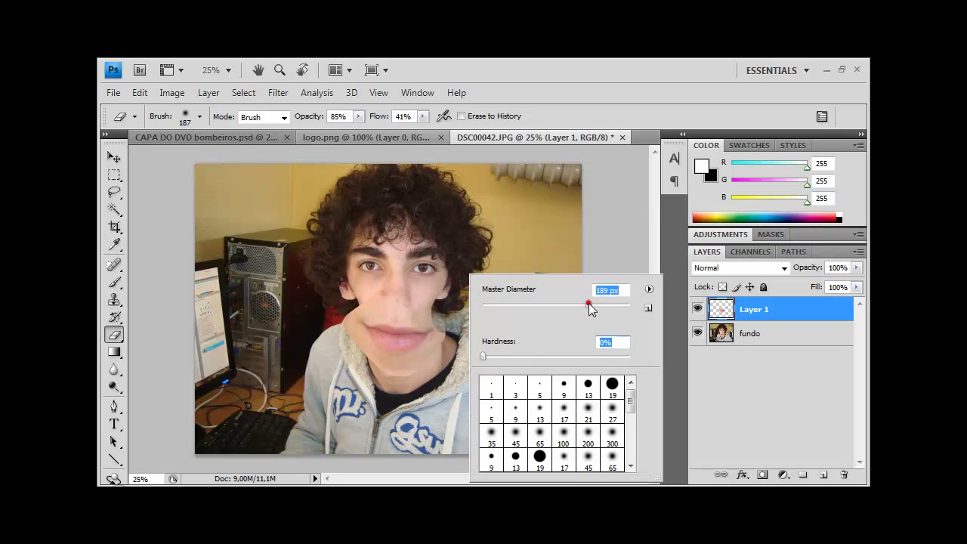
pyautogui.click(359, 116)
pyautogui.moveTo(355, 130); pyautogui.dragTo(470, 133)
pyautogui.click(424, 117)
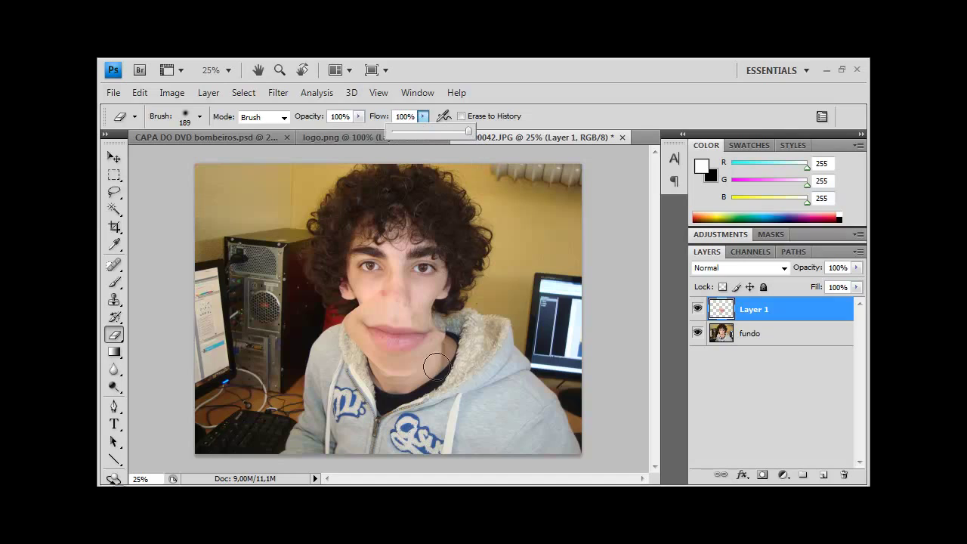
pyautogui.moveTo(451, 344)
pyautogui.mouseDown()
pyautogui.moveTo(400, 383)
pyautogui.moveTo(453, 350)
pyautogui.moveTo(450, 319)
pyautogui.moveTo(421, 301)
pyautogui.moveTo(358, 296)
pyautogui.moveTo(337, 311)
pyautogui.moveTo(339, 378)
pyautogui.moveTo(338, 323)
pyautogui.moveTo(348, 361)
pyautogui.moveTo(380, 386)
pyautogui.moveTo(443, 349)
pyautogui.moveTo(385, 373)
pyautogui.moveTo(352, 345)
pyautogui.moveTo(342, 302)
pyautogui.moveTo(427, 297)
pyautogui.moveTo(459, 368)
pyautogui.moveTo(368, 373)
pyautogui.moveTo(348, 333)
pyautogui.moveTo(352, 370)
pyautogui.moveTo(435, 373)
pyautogui.moveTo(374, 367)
pyautogui.moveTo(393, 380)
pyautogui.moveTo(454, 347)
pyautogui.moveTo(415, 295)
pyautogui.moveTo(357, 308)
pyautogui.moveTo(338, 325)
pyautogui.moveTo(345, 361)
pyautogui.moveTo(397, 378)
pyautogui.moveTo(411, 368)
pyautogui.moveTo(400, 384)
pyautogui.moveTo(420, 388)
pyautogui.mouseUp()
# Step: Undo the last erase, touch up spots on the cheek and jaw, then select fundo
pyautogui.hotkey('ctrl', 'z')
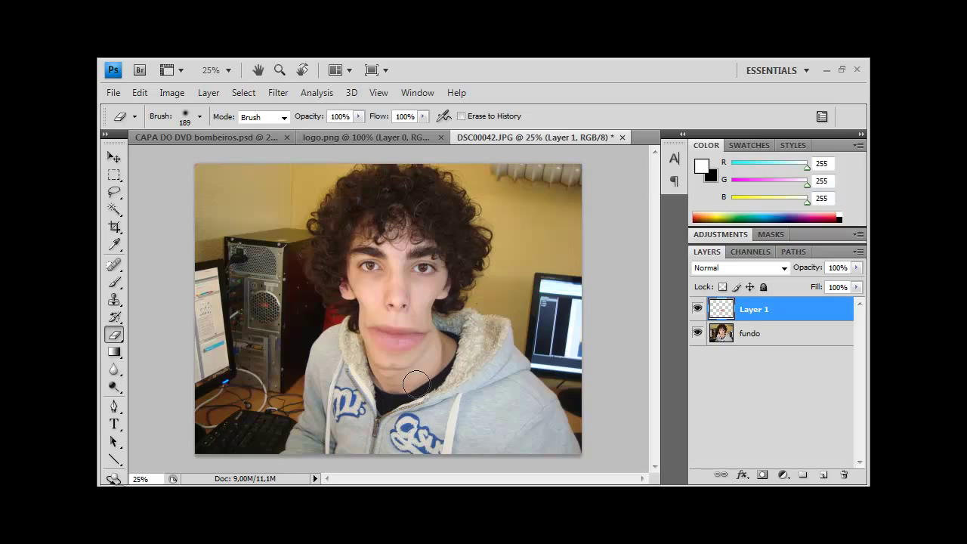
pyautogui.hotkey('ctrl', 'z')
pyautogui.hotkey('ctrl', 'z')
pyautogui.click(346, 298)
pyautogui.click(345, 355)
pyautogui.click(352, 364)
pyautogui.click(722, 334)
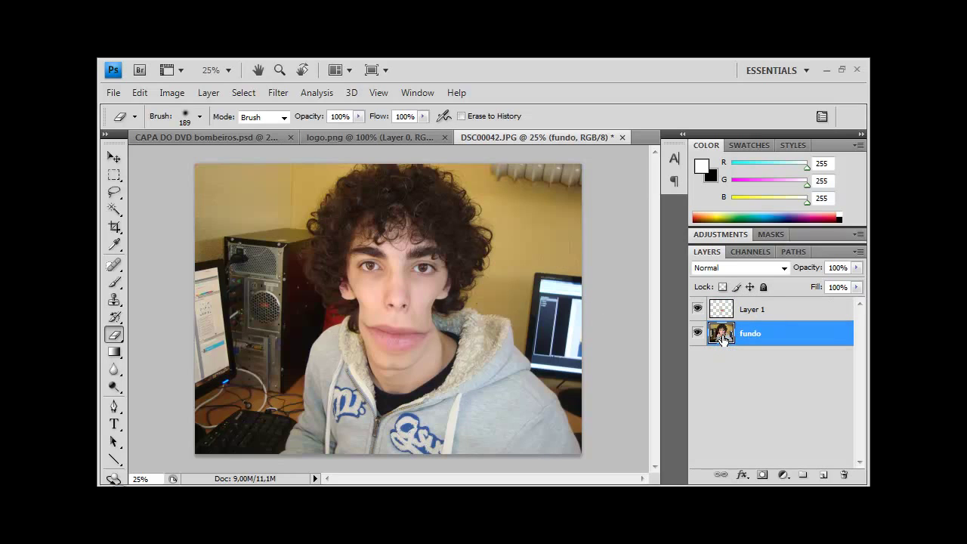
# Step: Lasso the left eye on fundo and copy it onto a new Layer 2
pyautogui.click(114, 193)
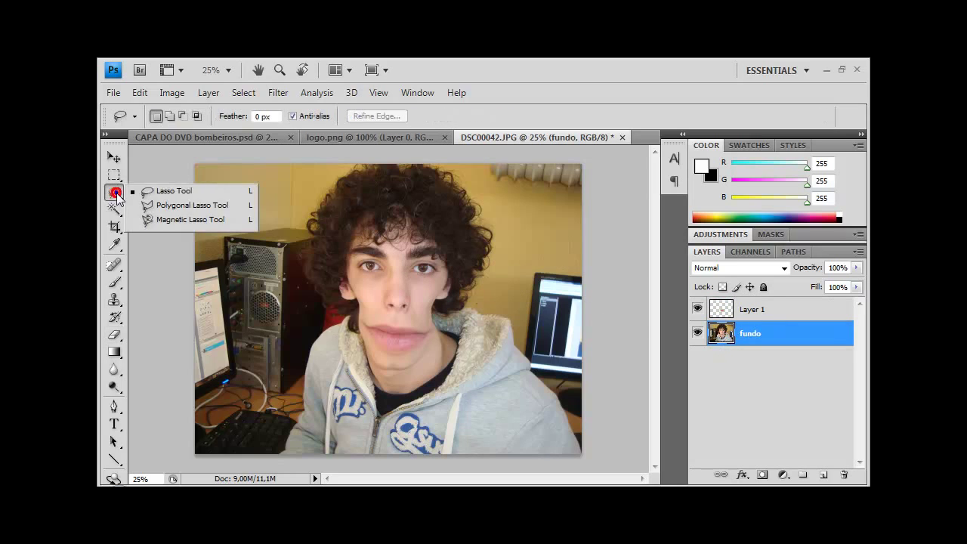
pyautogui.click(144, 192)
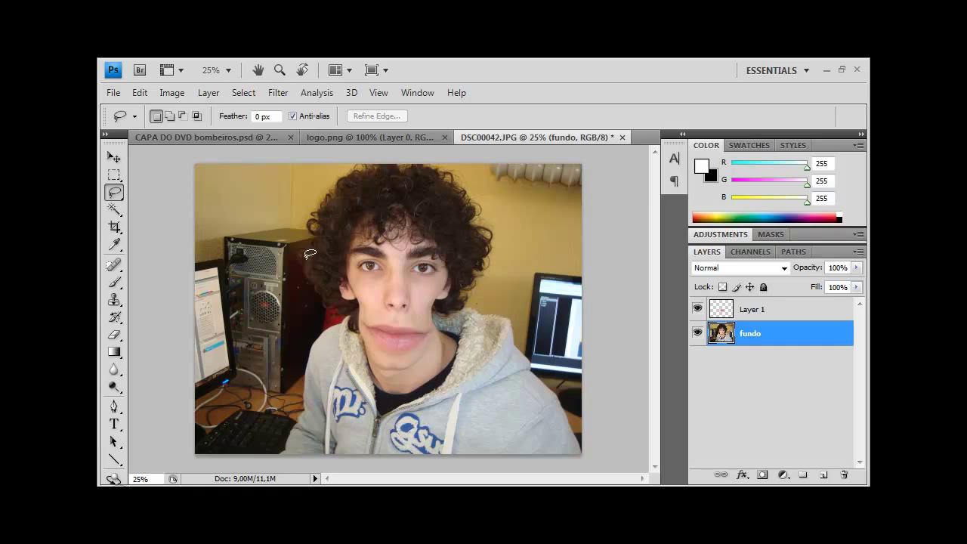
pyautogui.moveTo(359, 275); pyautogui.dragTo(386, 269)
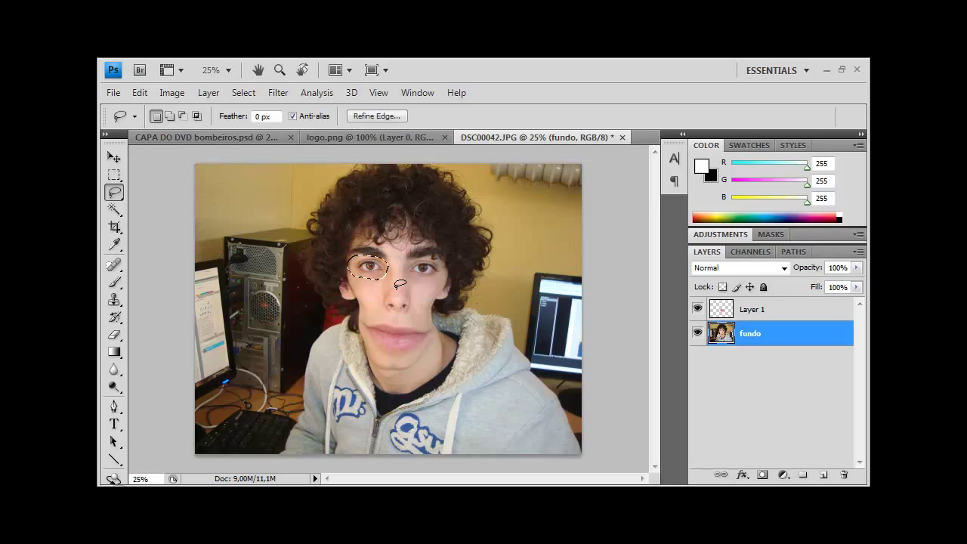
pyautogui.hotkey('ctrl', 'j')
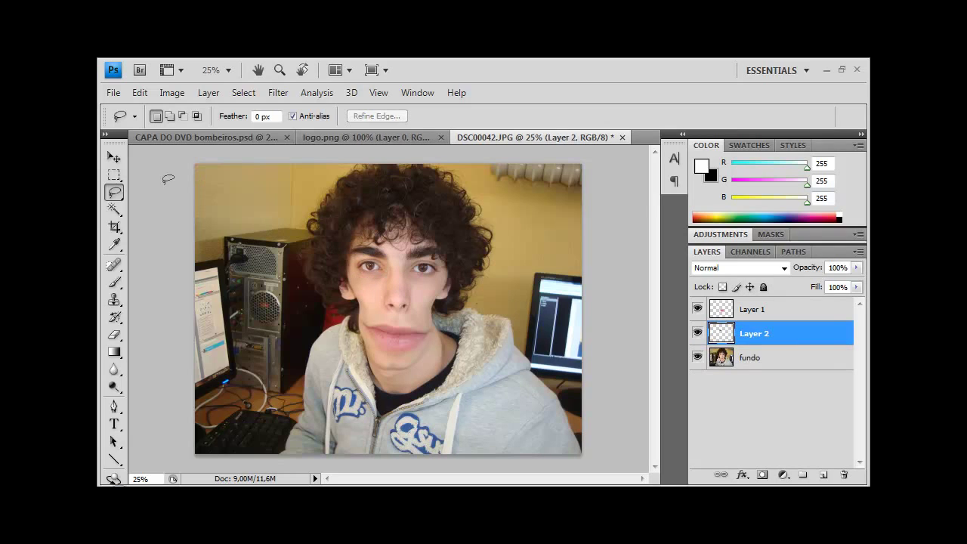
# Step: Warp the copied eye with Free Transform, pulling its grid outward to enlarge it
pyautogui.click(114, 157)
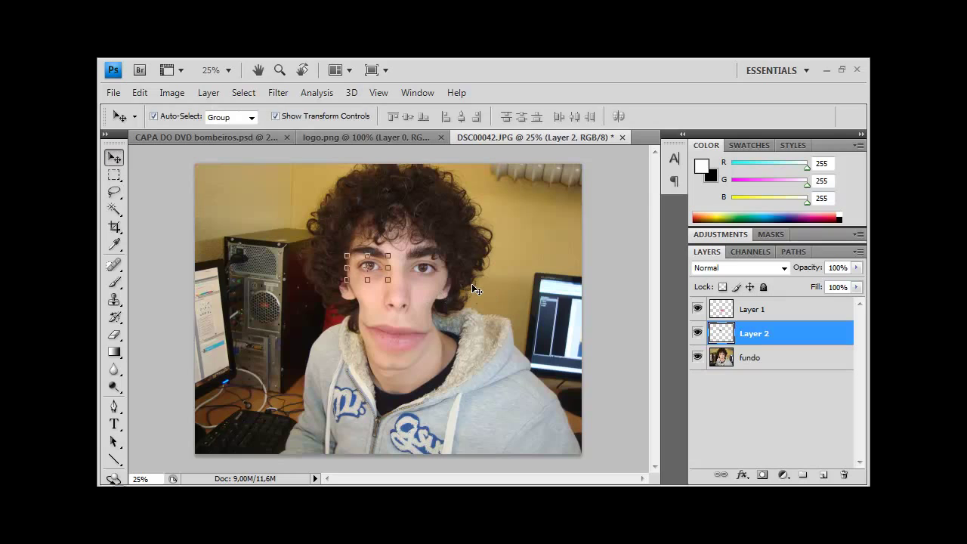
pyautogui.hotkey('ctrl', 't')
pyautogui.click(775, 118)
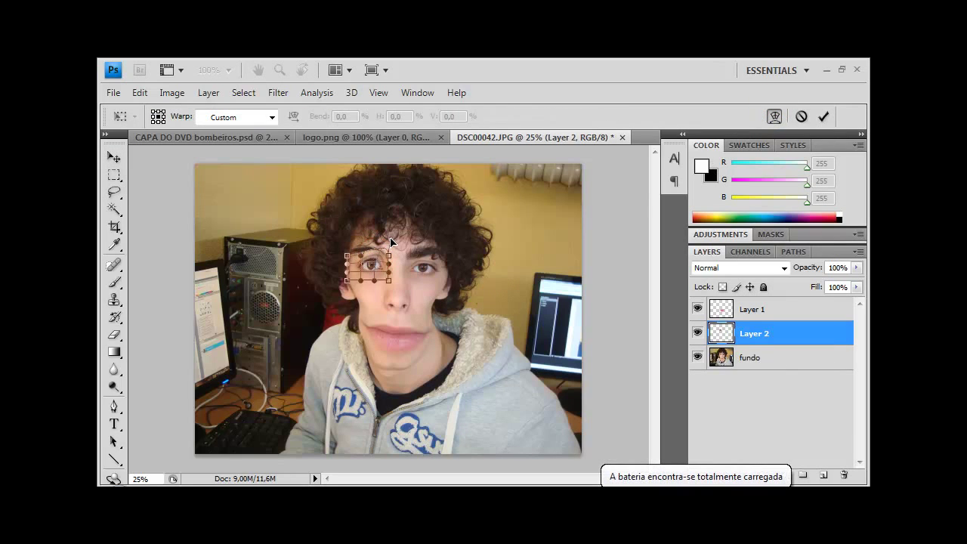
pyautogui.click(387, 262)
pyautogui.moveTo(406, 258); pyautogui.dragTo(400, 284)
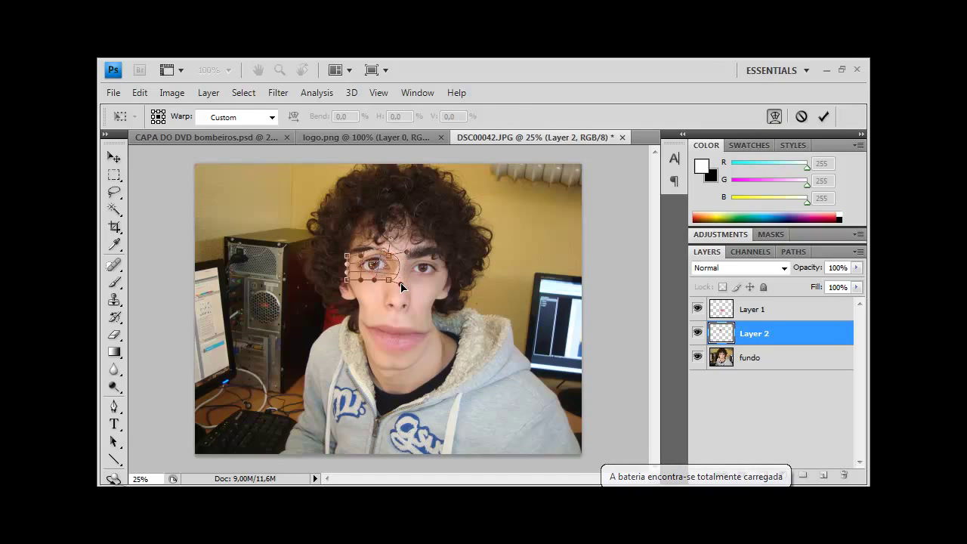
pyautogui.click(374, 279)
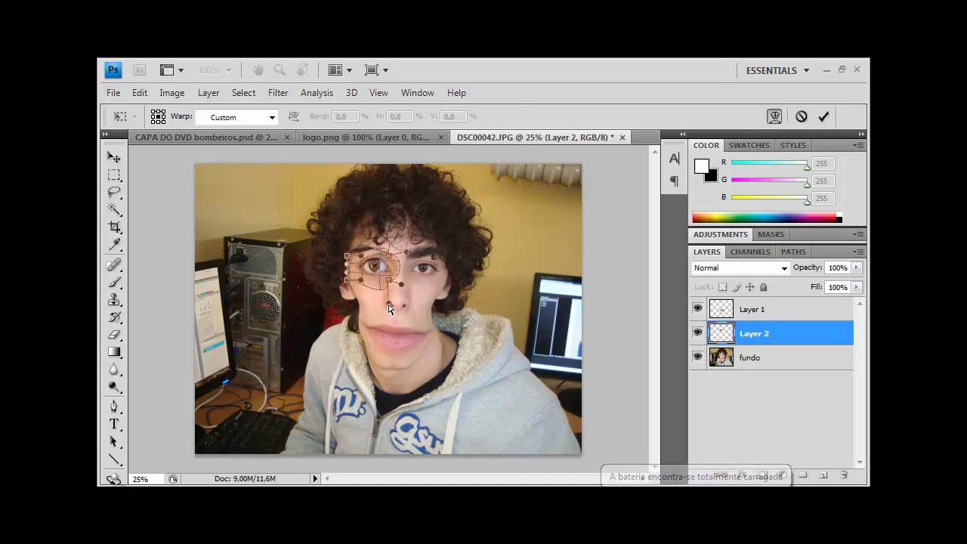
pyautogui.click(361, 279)
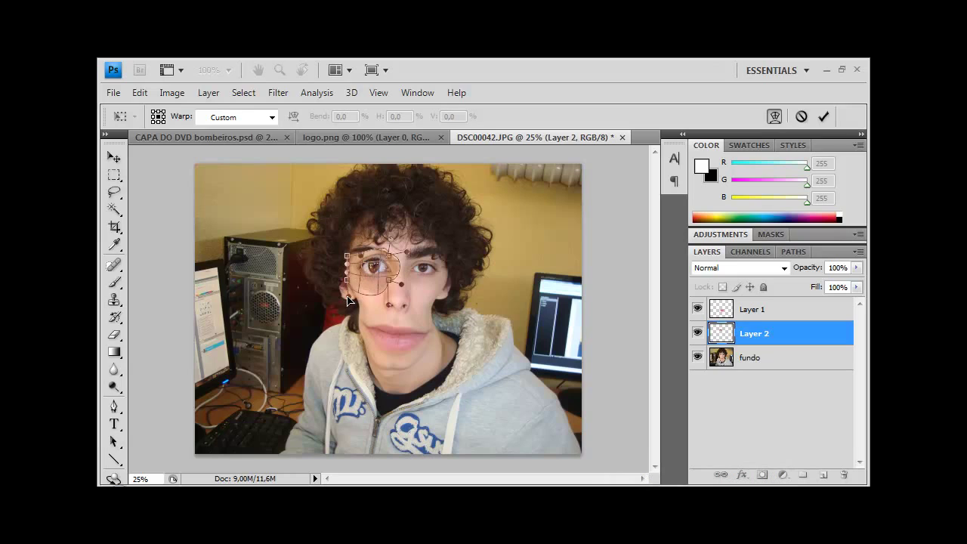
pyautogui.moveTo(351, 277)
pyautogui.mouseDown()
pyautogui.moveTo(326, 284)
pyautogui.moveTo(348, 242)
pyautogui.mouseUp()
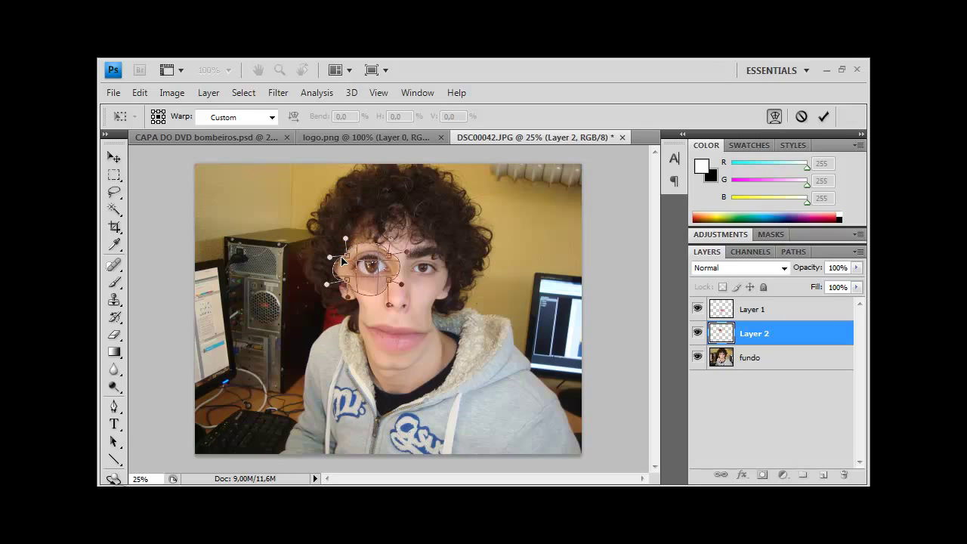
pyautogui.click(393, 283)
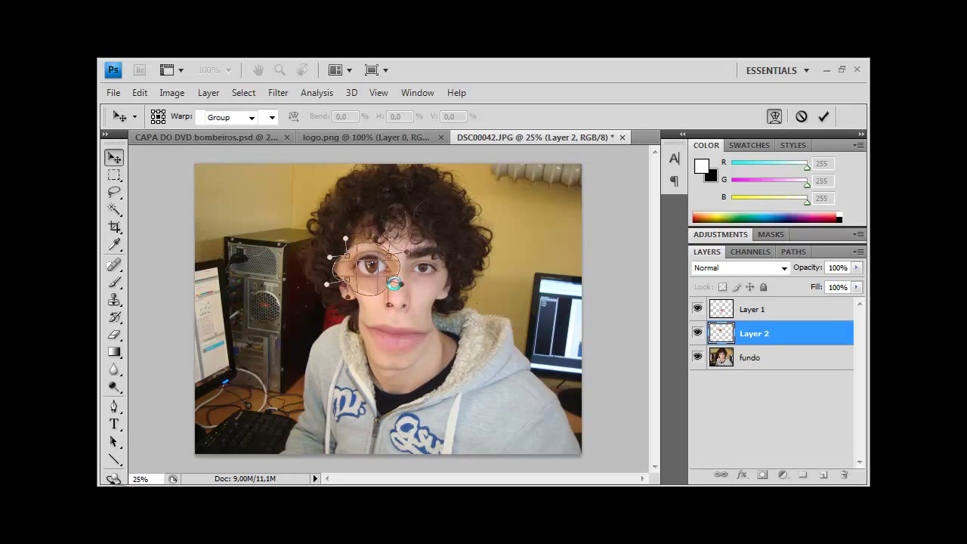
# Step: Commit the enlarged eye and erase Layer 2's patch edges into the cheek, nose and hairline
pyautogui.press('Return')
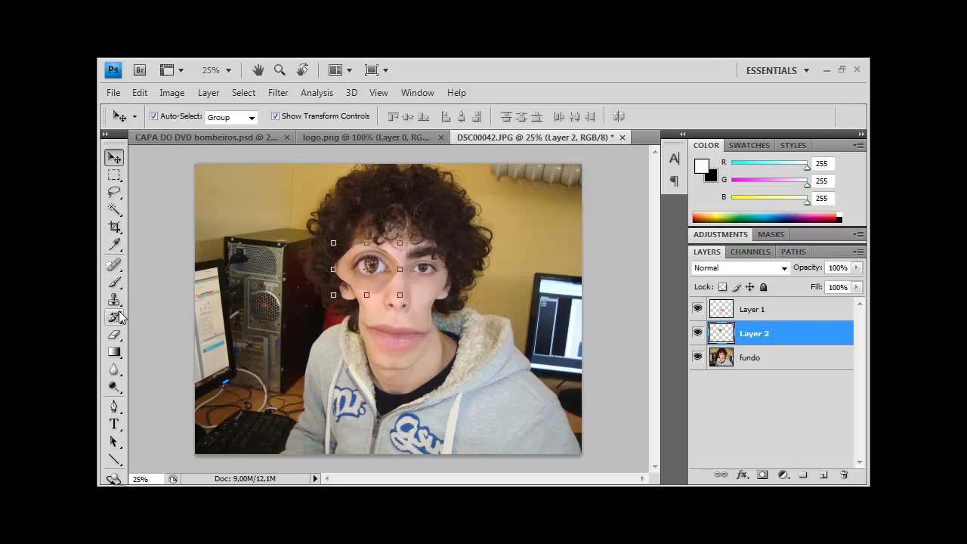
pyautogui.click(114, 334)
pyautogui.click(379, 304)
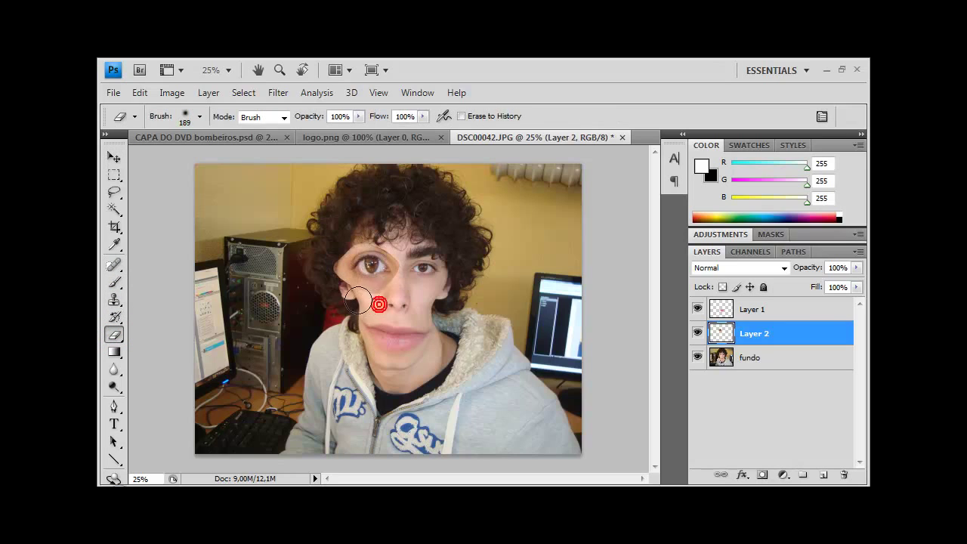
pyautogui.moveTo(330, 255)
pyautogui.mouseDown()
pyautogui.moveTo(396, 243)
pyautogui.moveTo(381, 312)
pyautogui.moveTo(377, 304)
pyautogui.mouseUp()
pyautogui.click(337, 310)
pyautogui.moveTo(337, 310)
pyautogui.mouseDown()
pyautogui.moveTo(371, 287)
pyautogui.moveTo(332, 284)
pyautogui.moveTo(381, 300)
pyautogui.mouseUp()
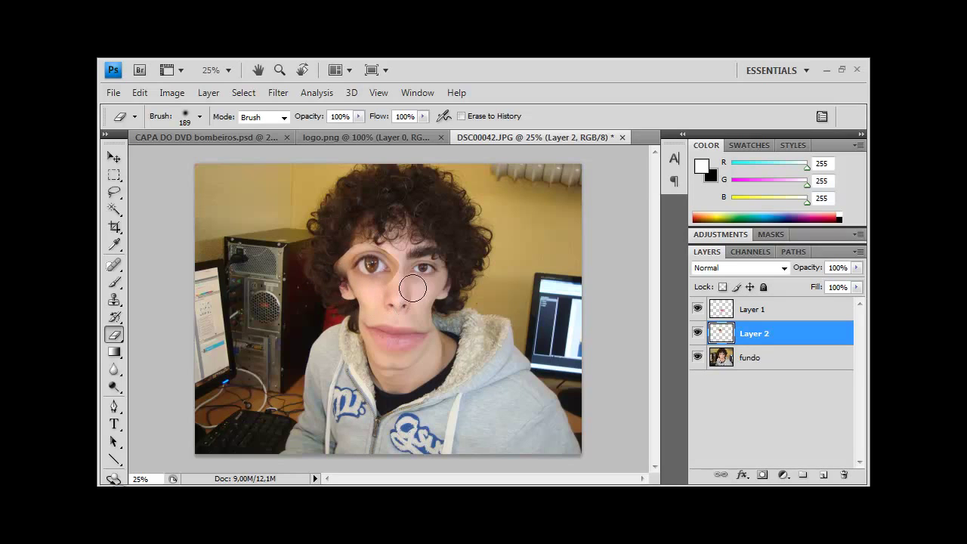
pyautogui.moveTo(408, 268)
pyautogui.mouseDown()
pyautogui.moveTo(400, 287)
pyautogui.moveTo(401, 246)
pyautogui.moveTo(341, 239)
pyautogui.moveTo(331, 258)
pyautogui.moveTo(356, 235)
pyautogui.mouseUp()
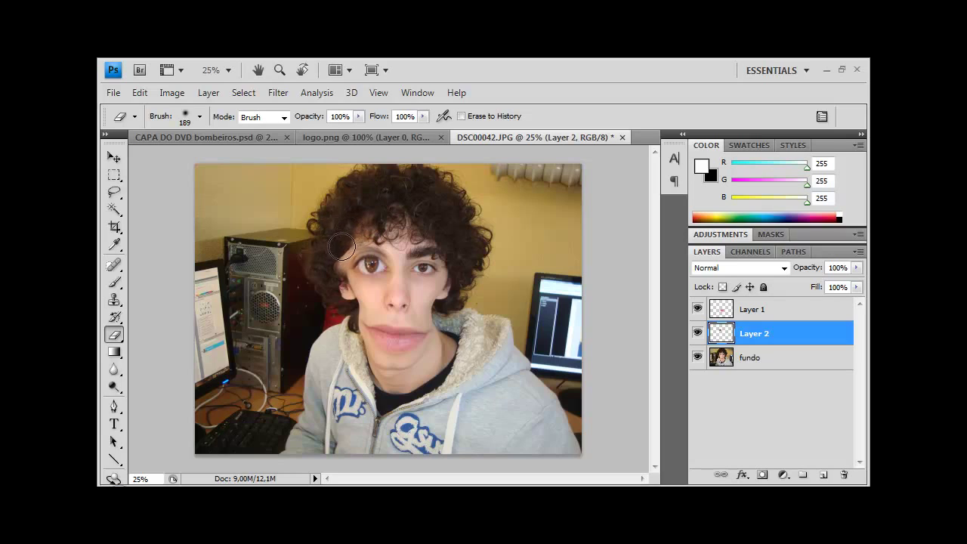
pyautogui.moveTo(345, 239)
pyautogui.mouseDown()
pyautogui.moveTo(326, 258)
pyautogui.moveTo(354, 238)
pyautogui.mouseUp()
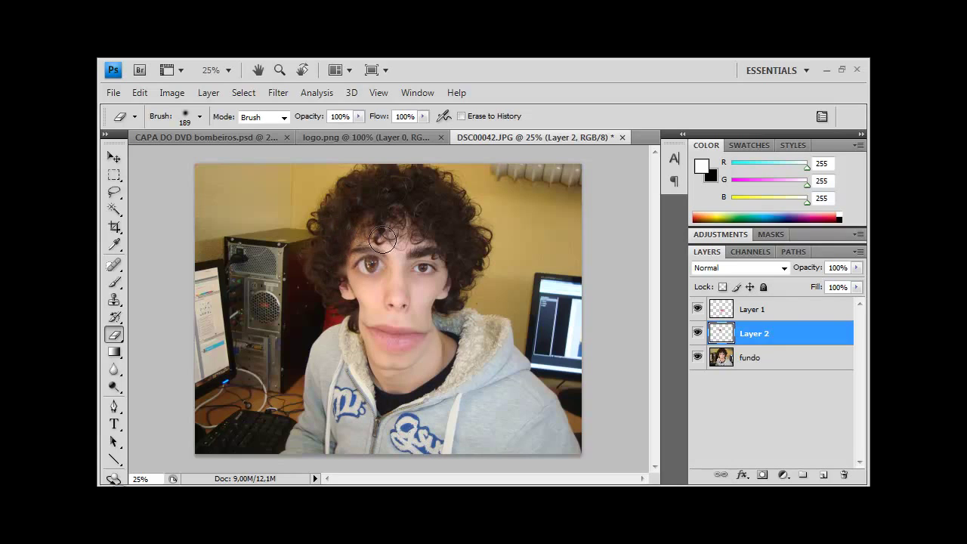
pyautogui.moveTo(340, 253); pyautogui.dragTo(340, 300)
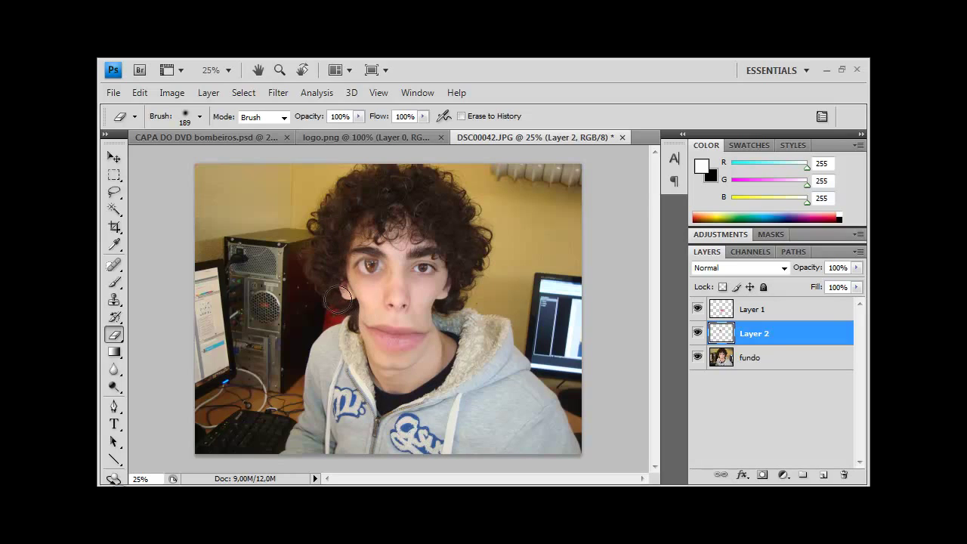
pyautogui.moveTo(348, 259); pyautogui.dragTo(337, 299)
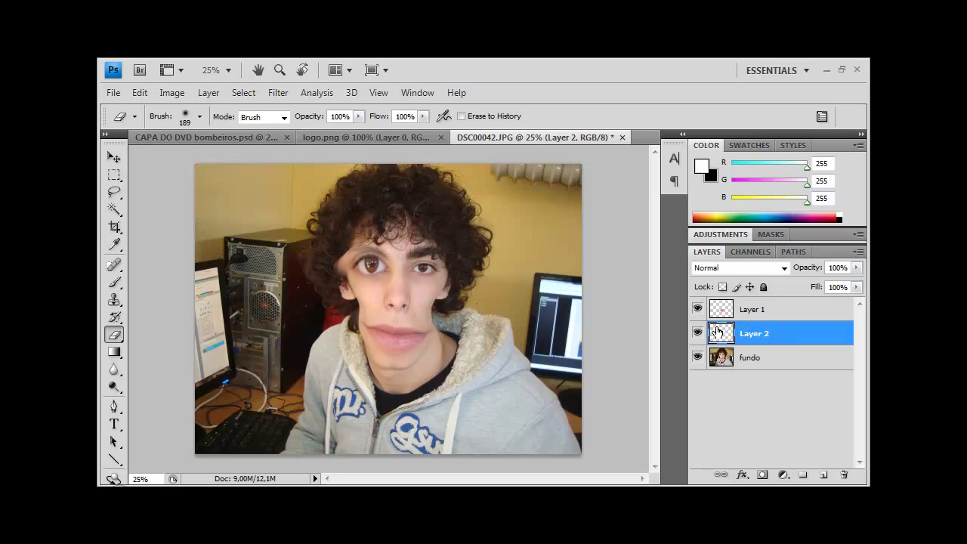
# Step: Add a layer mask to Layer 2 and brush black over the left eye patch edge
pyautogui.click(761, 473)
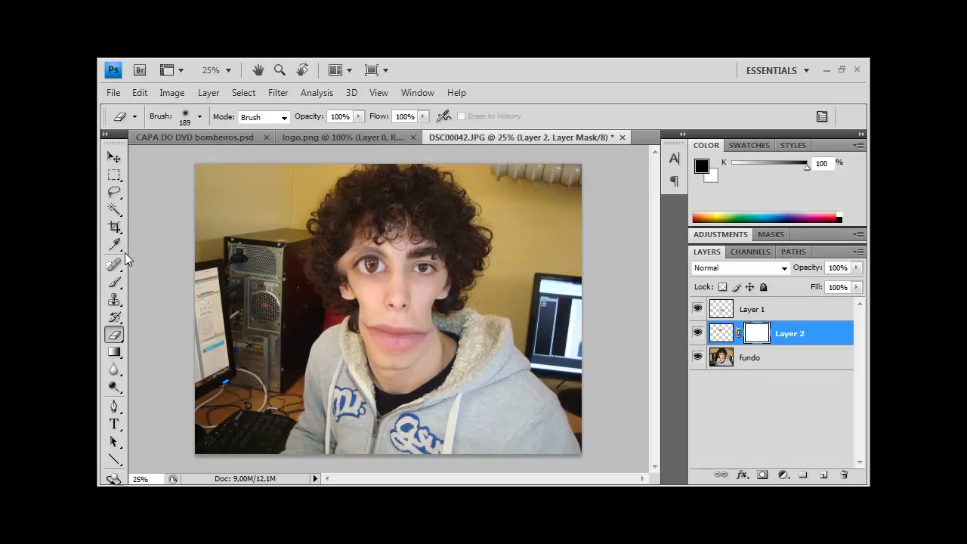
pyautogui.click(114, 283)
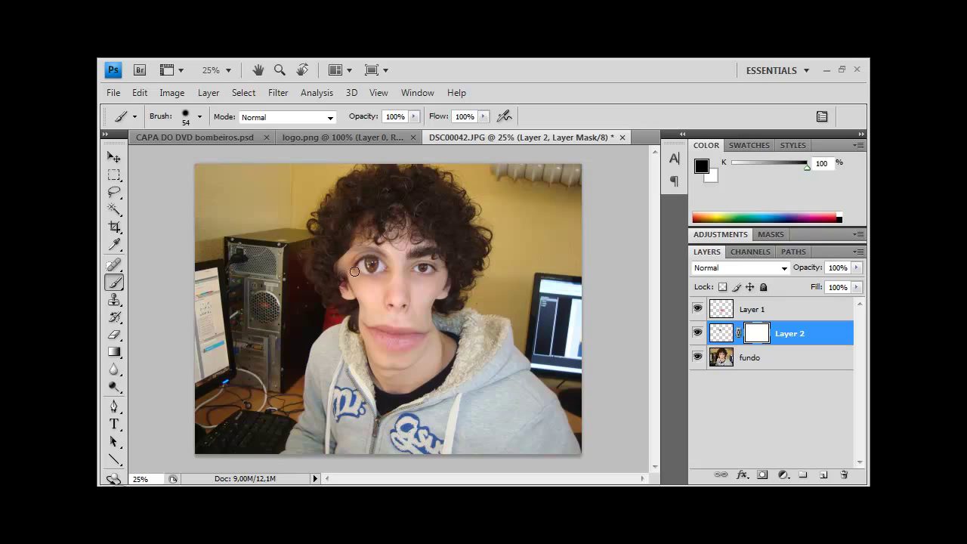
pyautogui.moveTo(331, 269); pyautogui.dragTo(336, 239)
# Step: Set a soft 143 px brush and mask the patch edge over the forehead hair
pyautogui.rightClick(341, 242)
pyautogui.moveTo(398, 270); pyautogui.dragTo(396, 270)
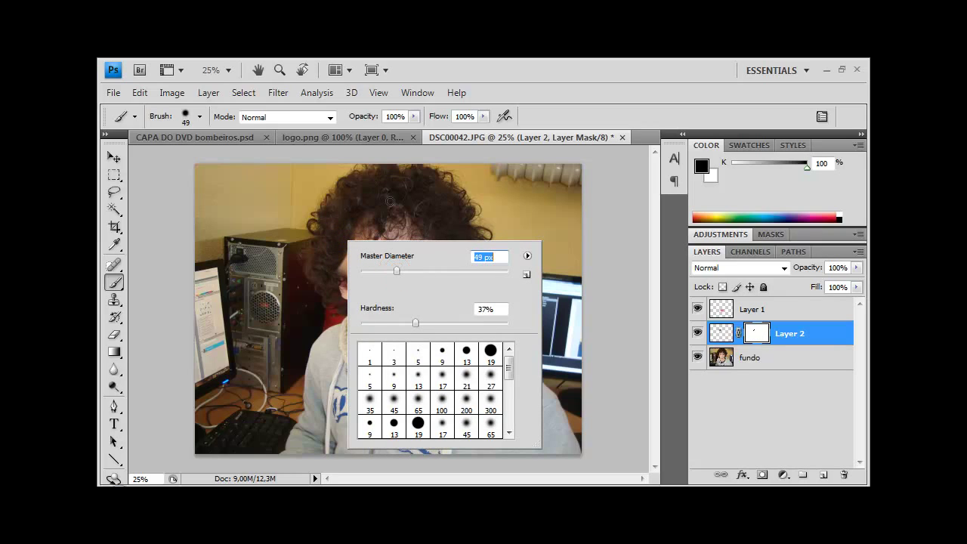
pyautogui.moveTo(415, 327); pyautogui.dragTo(413, 323)
pyautogui.moveTo(396, 271); pyautogui.dragTo(406, 270)
pyautogui.click(323, 239)
pyautogui.rightClick(323, 239)
pyautogui.click(339, 210)
pyautogui.moveTo(331, 232); pyautogui.dragTo(366, 239)
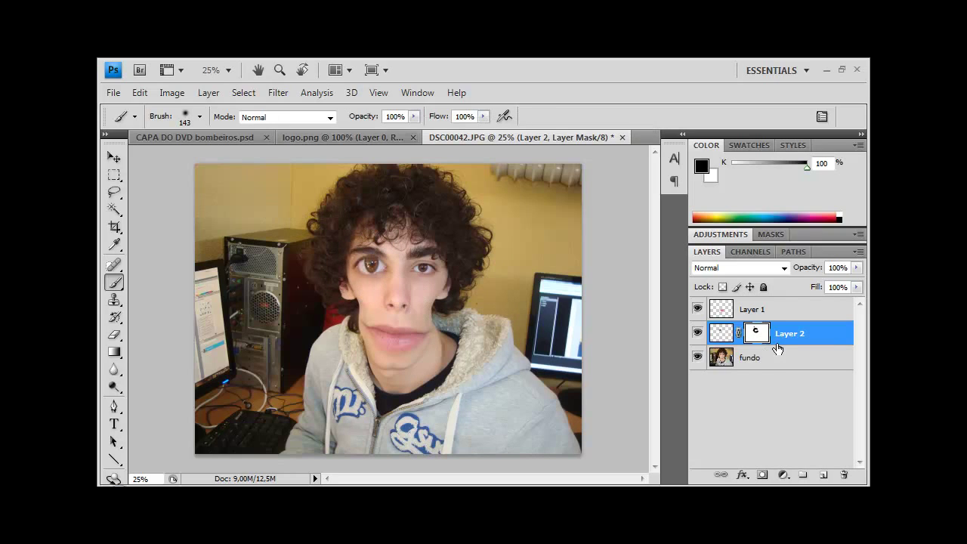
# Step: Swap the foreground and background colours and select the fundo photo layer
pyautogui.click(724, 310)
pyautogui.press('x')
pyautogui.click(722, 358)
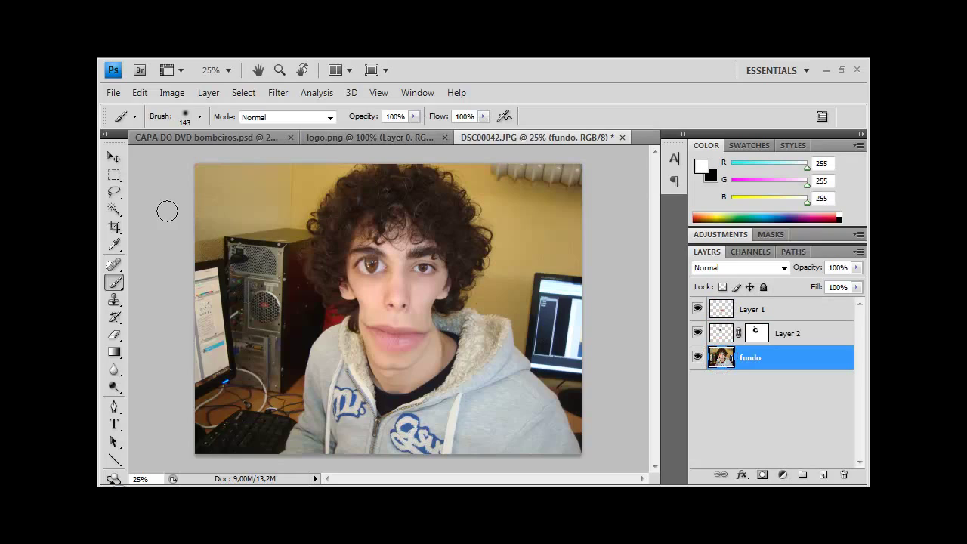
# Step: Lasso the right eye on fundo and copy it to a new Layer 3
pyautogui.click(115, 192)
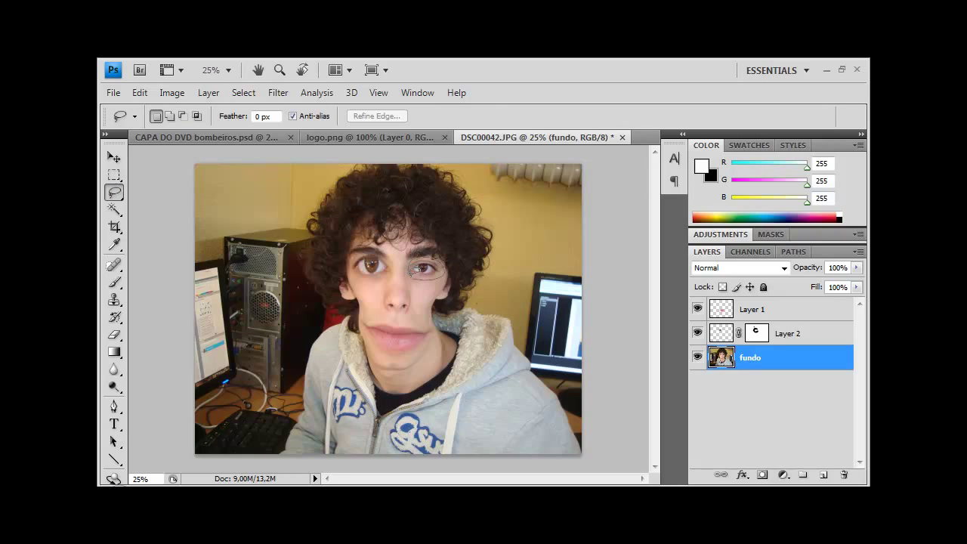
pyautogui.moveTo(412, 274); pyautogui.dragTo(423, 281)
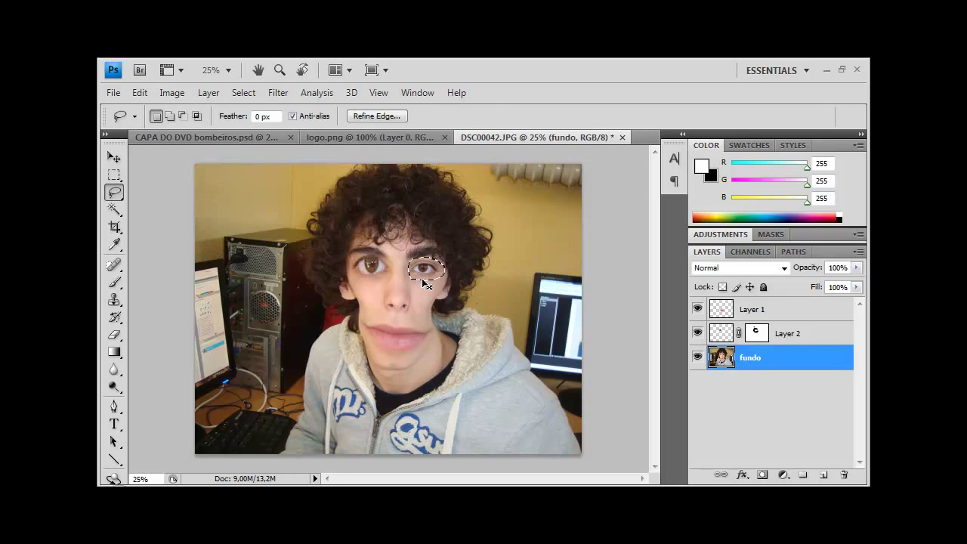
pyautogui.hotkey('ctrl', 't')
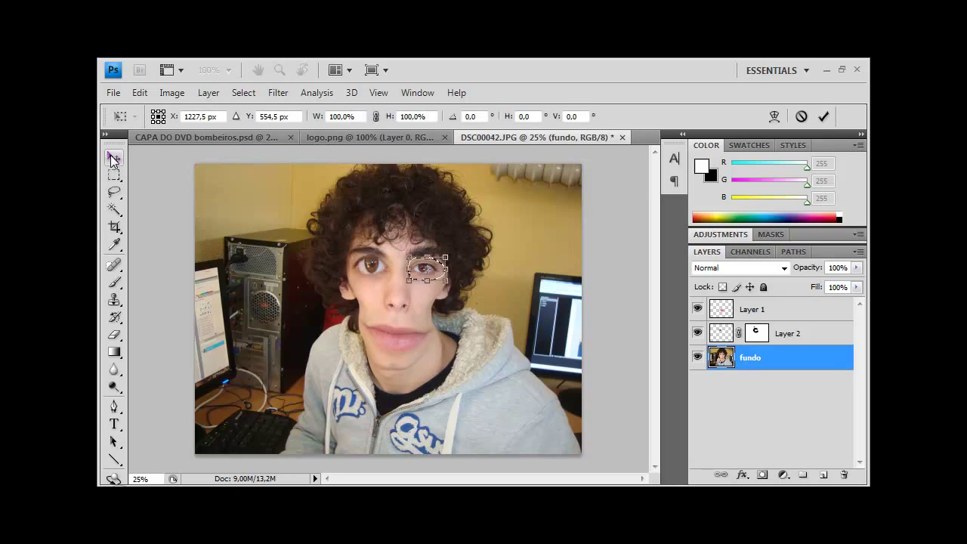
pyautogui.press('Return')
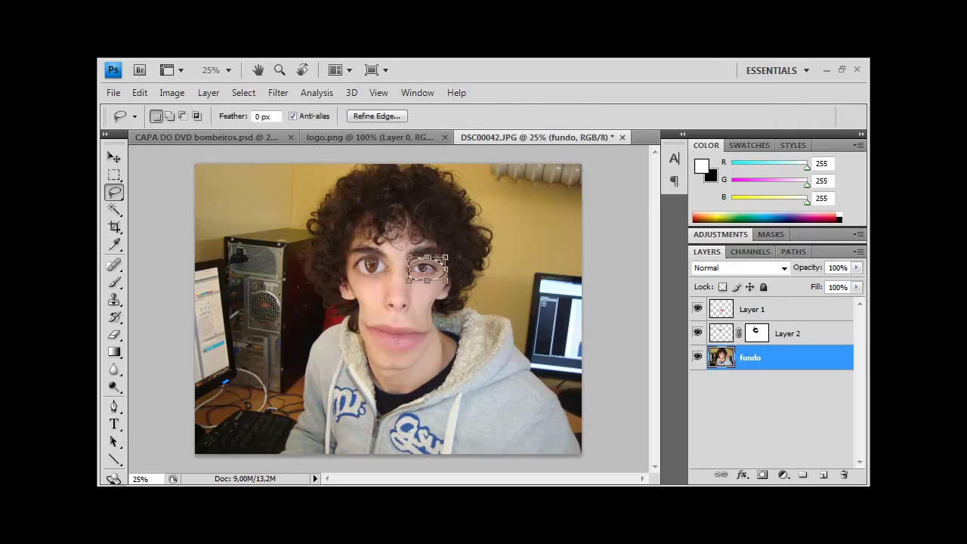
pyautogui.hotkey('ctrl', 'j')
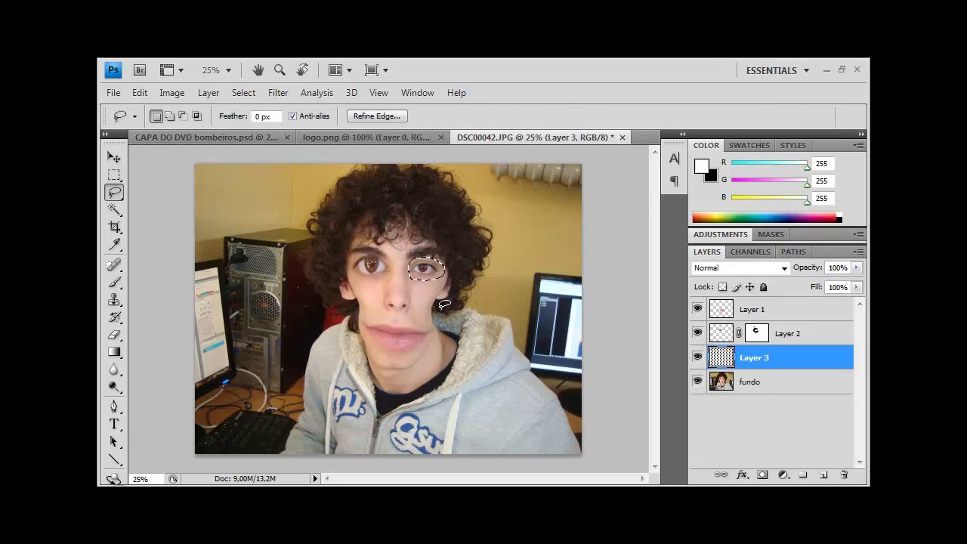
# Step: Warp the copied right eye outward into a larger, bulging eye and commit
pyautogui.hotkey('ctrl', 't')
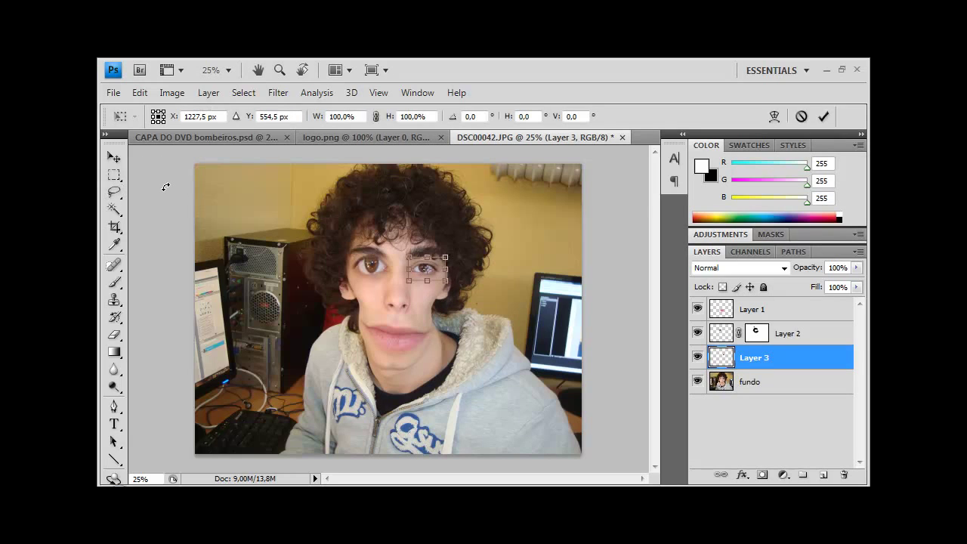
pyautogui.click(772, 116)
pyautogui.moveTo(445, 258)
pyautogui.mouseDown()
pyautogui.moveTo(447, 245)
pyautogui.moveTo(466, 259)
pyautogui.mouseUp()
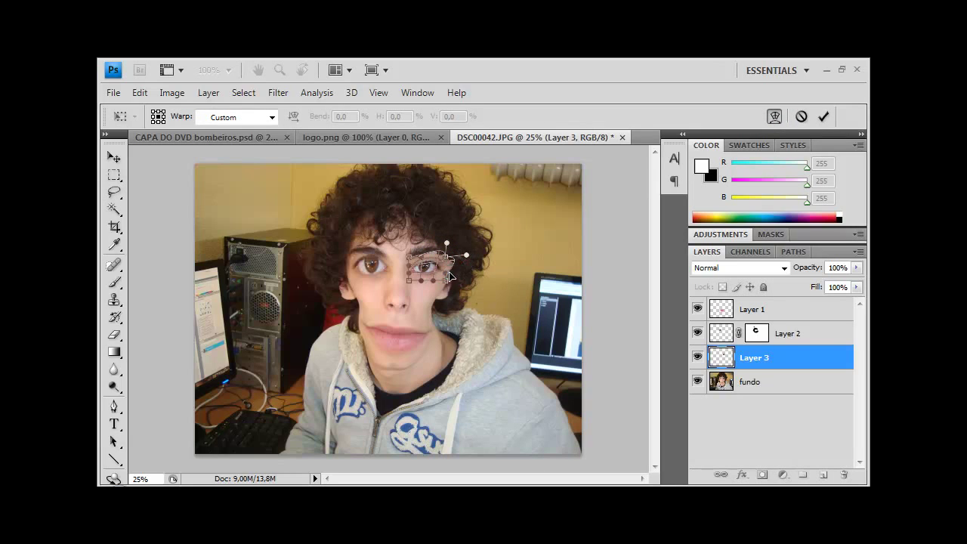
pyautogui.moveTo(447, 280)
pyautogui.mouseDown()
pyautogui.moveTo(459, 282)
pyautogui.moveTo(448, 304)
pyautogui.moveTo(387, 289)
pyautogui.mouseUp()
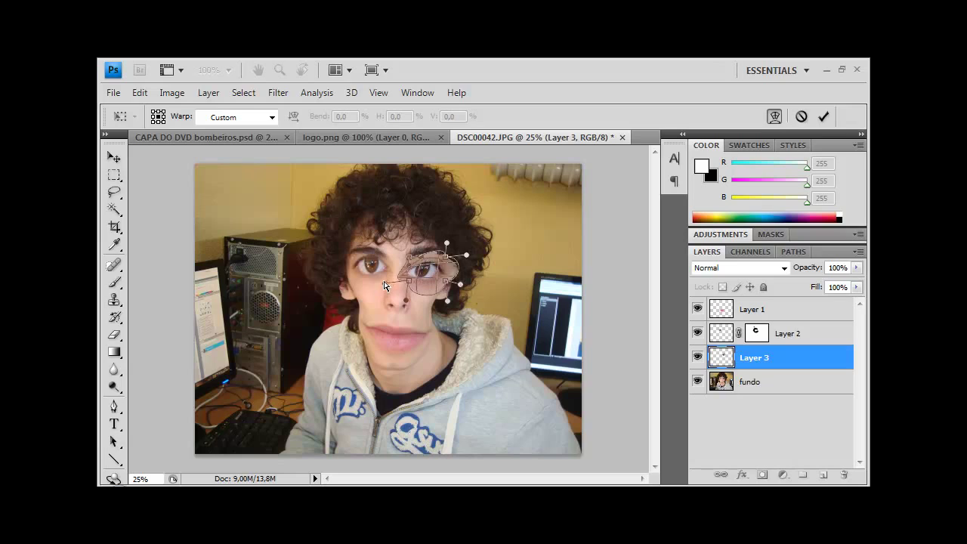
pyautogui.moveTo(408, 268); pyautogui.dragTo(419, 258)
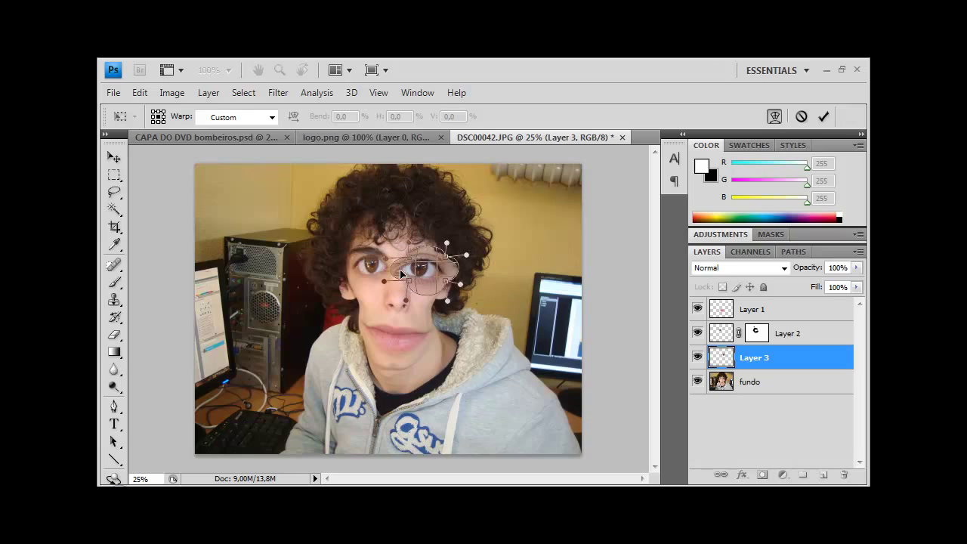
pyautogui.moveTo(401, 273); pyautogui.dragTo(408, 275)
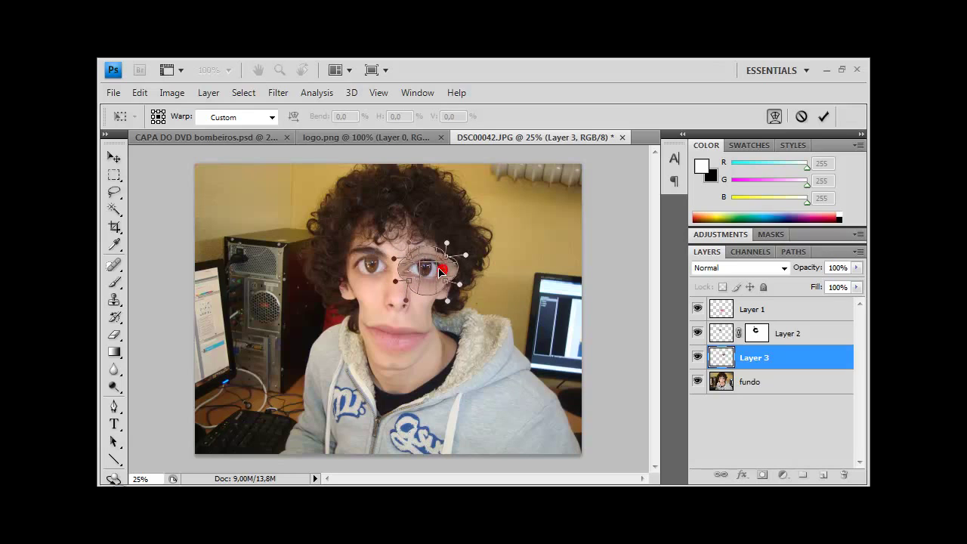
pyautogui.click(114, 192)
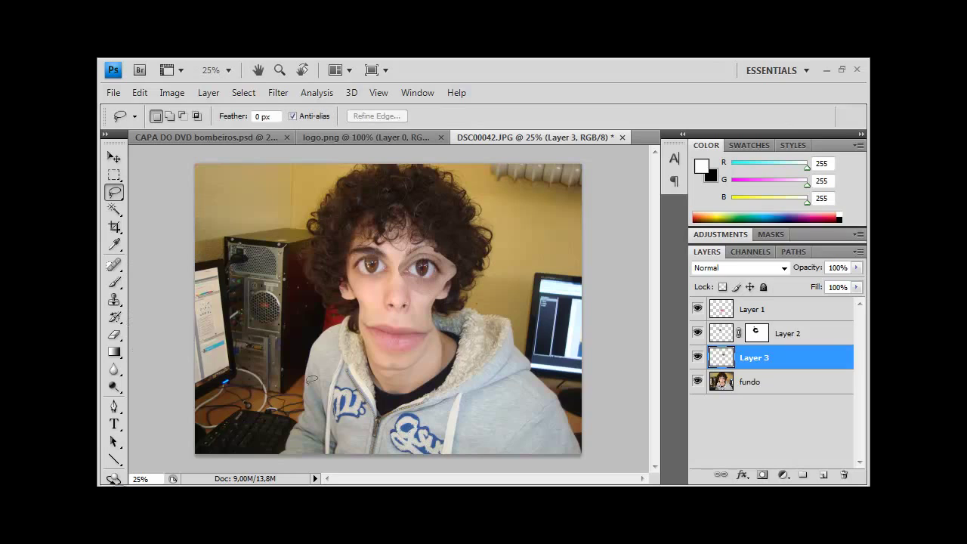
# Step: Mask Layer 3 and brush black along the warped eye patch edges into the cheek
pyautogui.click(762, 475)
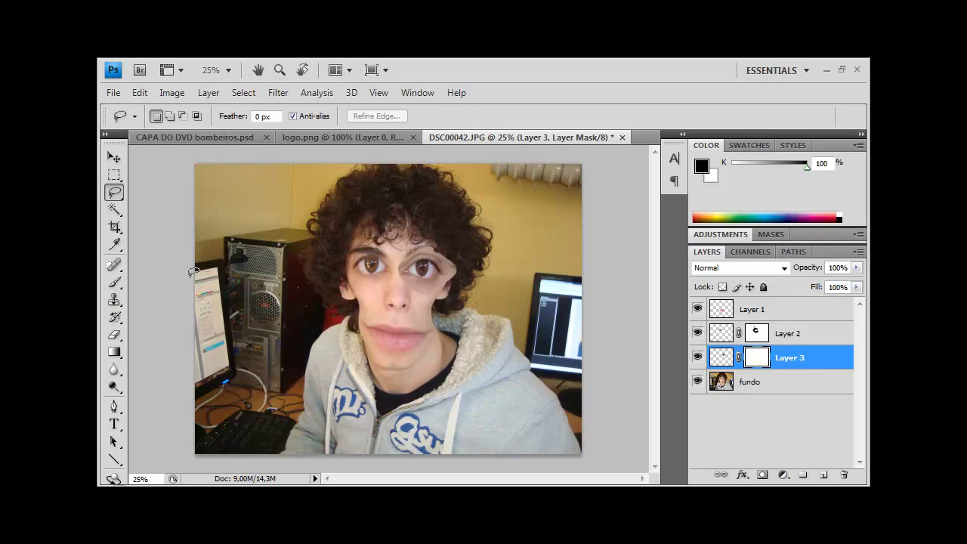
pyautogui.click(115, 284)
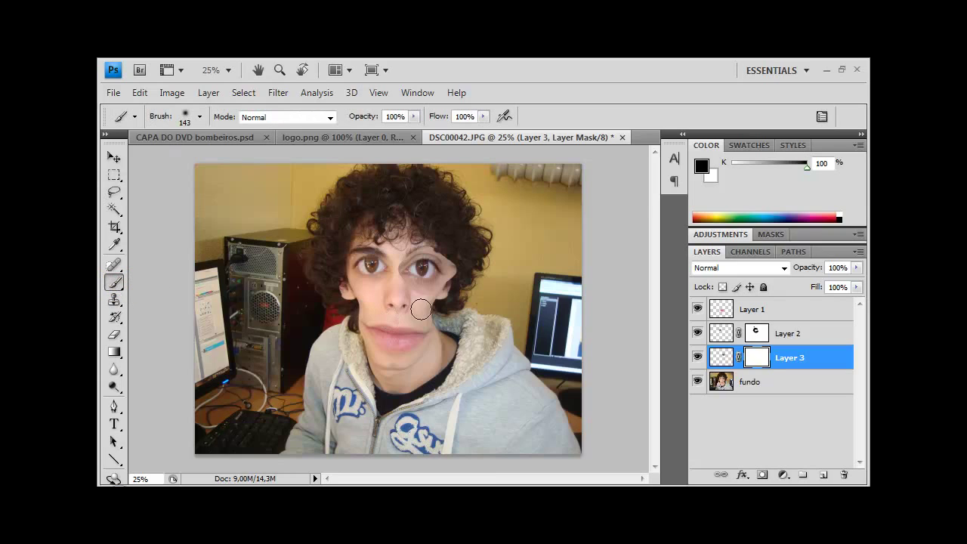
pyautogui.moveTo(411, 297)
pyautogui.mouseDown()
pyautogui.moveTo(433, 297)
pyautogui.moveTo(460, 265)
pyautogui.moveTo(429, 243)
pyautogui.moveTo(462, 273)
pyautogui.moveTo(451, 278)
pyautogui.moveTo(455, 269)
pyautogui.moveTo(451, 287)
pyautogui.mouseUp()
pyautogui.moveTo(445, 266)
pyautogui.mouseDown()
pyautogui.moveTo(462, 282)
pyautogui.moveTo(446, 287)
pyautogui.mouseUp()
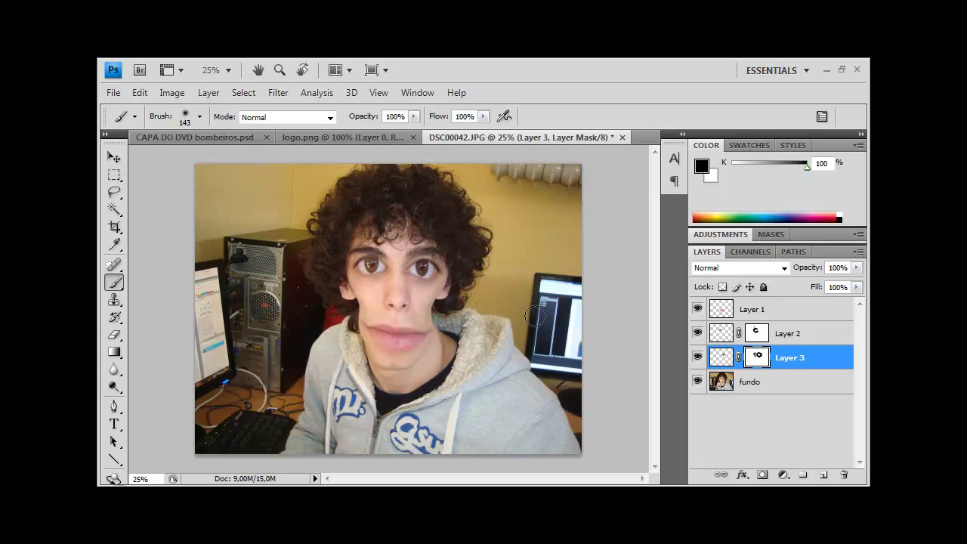
pyautogui.click(720, 384)
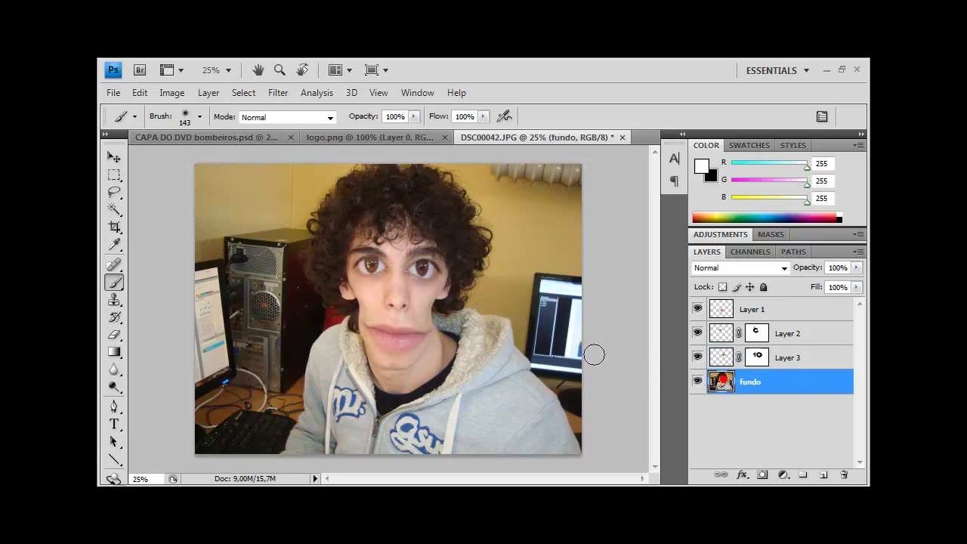
# Step: Lasso the nose on fundo and copy it to a new Layer 4
pyautogui.click(114, 192)
pyautogui.moveTo(385, 311); pyautogui.dragTo(403, 309)
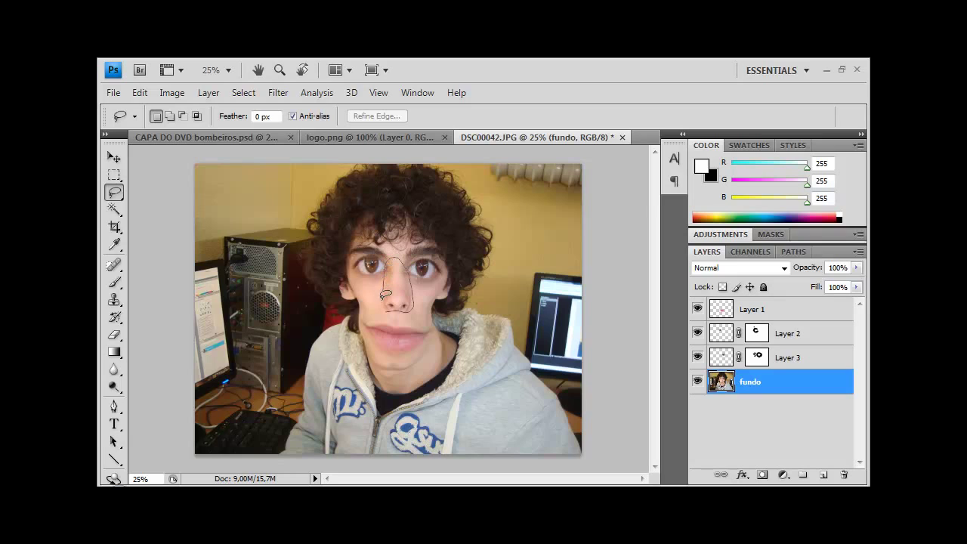
pyautogui.moveTo(460, 337); pyautogui.dragTo(464, 330)
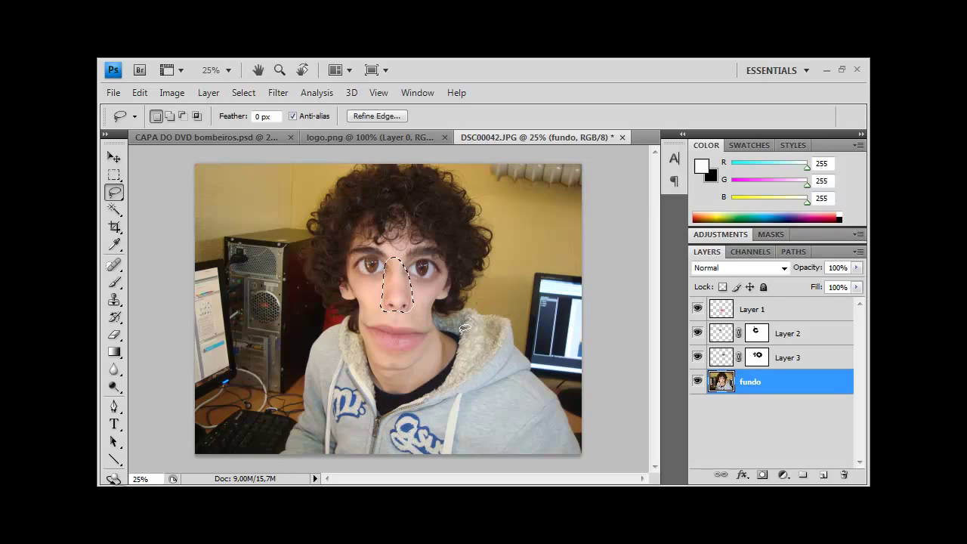
pyautogui.hotkey('ctrl', 'j')
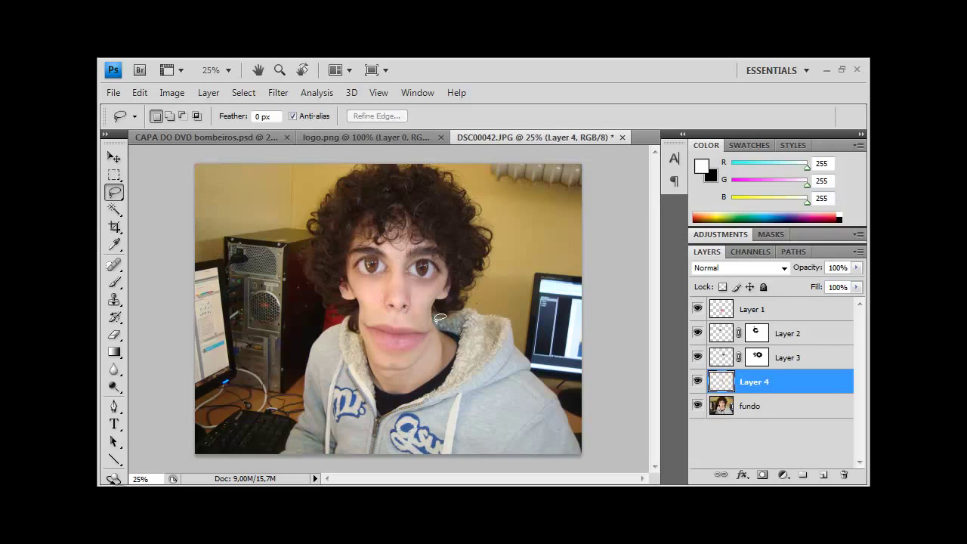
# Step: Scale the copied nose down to about 71.4% and commit
pyautogui.press('v')
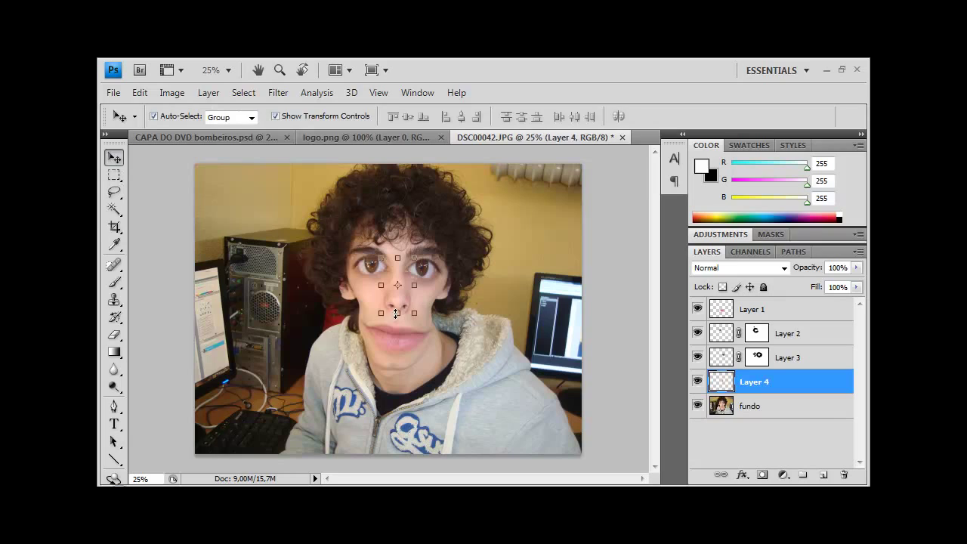
pyautogui.moveTo(396, 313); pyautogui.dragTo(398, 302)
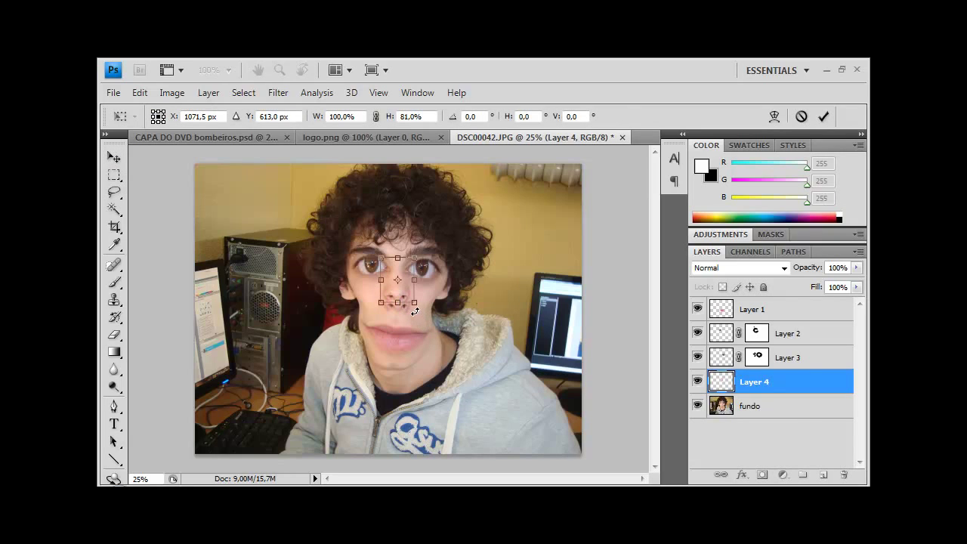
pyautogui.press('Return')
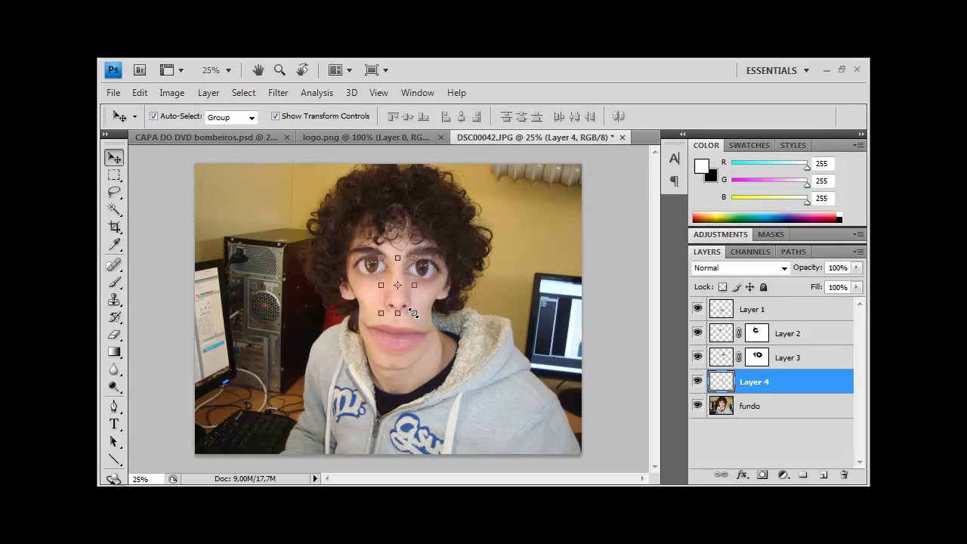
pyautogui.moveTo(414, 312); pyautogui.dragTo(405, 297)
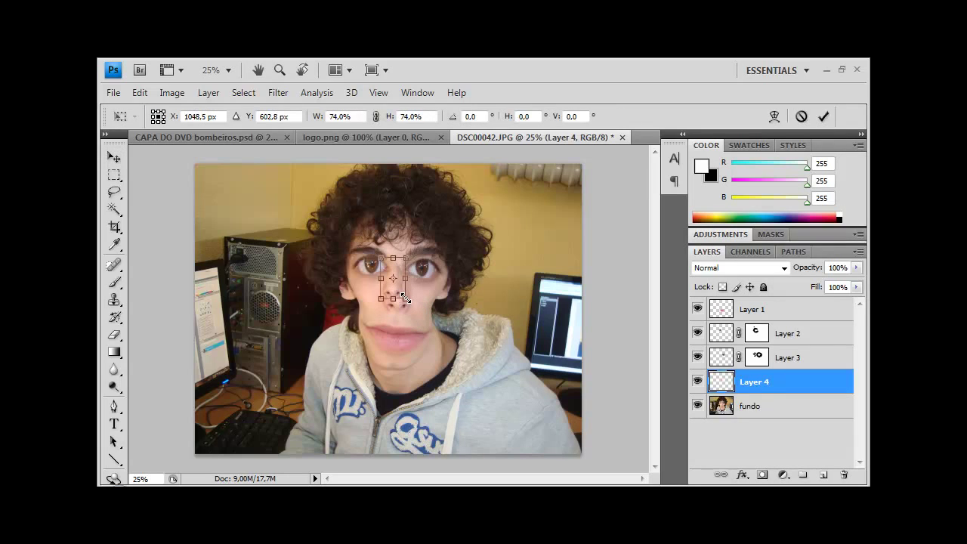
pyautogui.moveTo(405, 297); pyautogui.dragTo(397, 290)
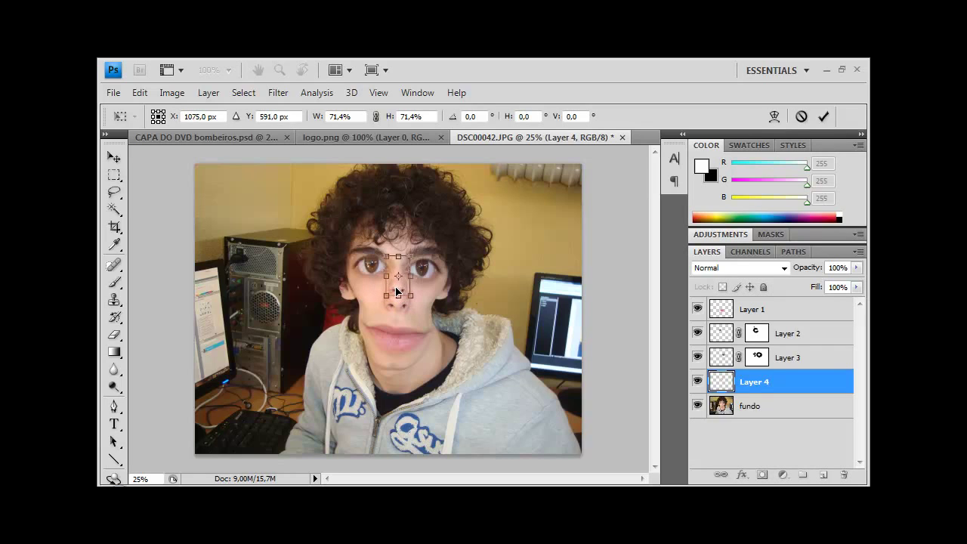
pyautogui.press('Return')
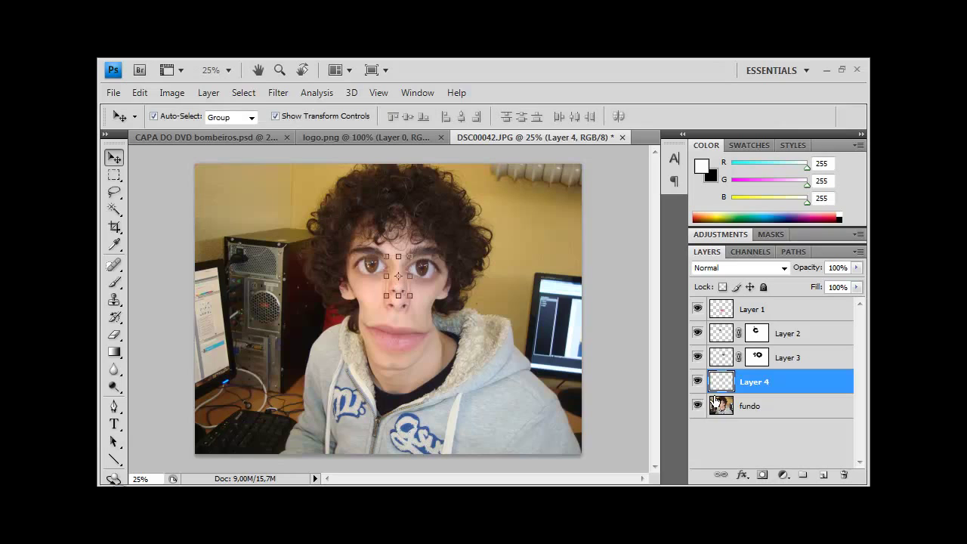
pyautogui.click(720, 405)
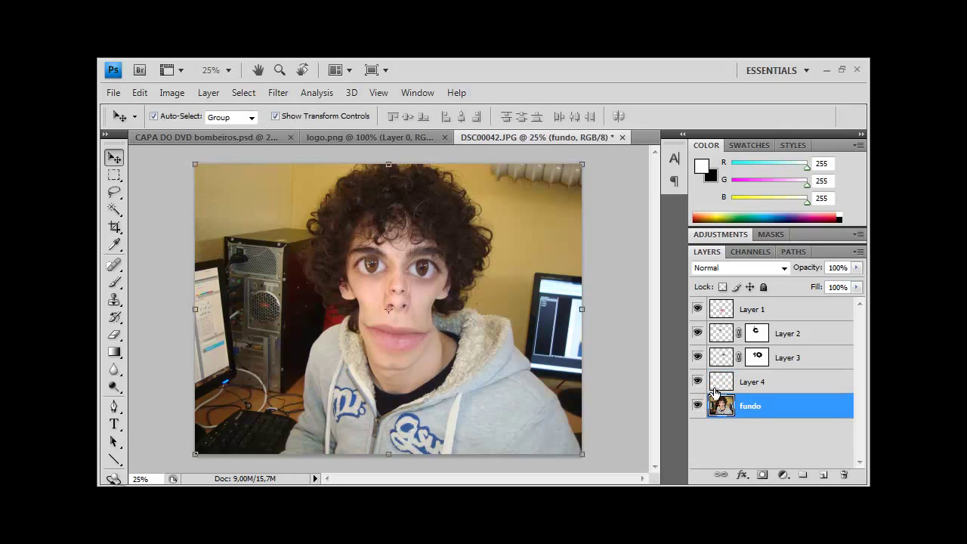
# Step: Pick the Clone Stamp, zoom in, set a 52 px brush, and dismiss the clone-source warning
pyautogui.click(114, 298)
pyautogui.click(152, 299)
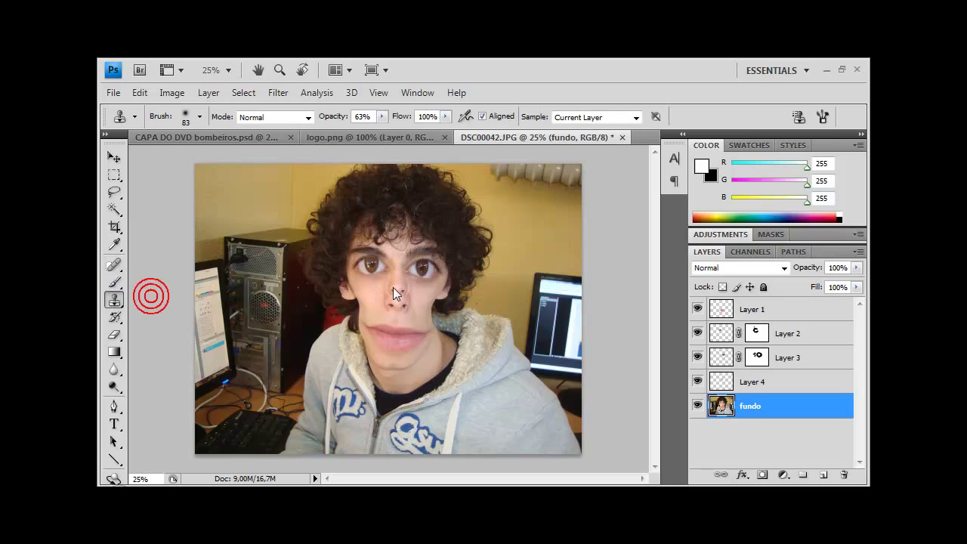
pyautogui.hotkey('ctrl', '+')
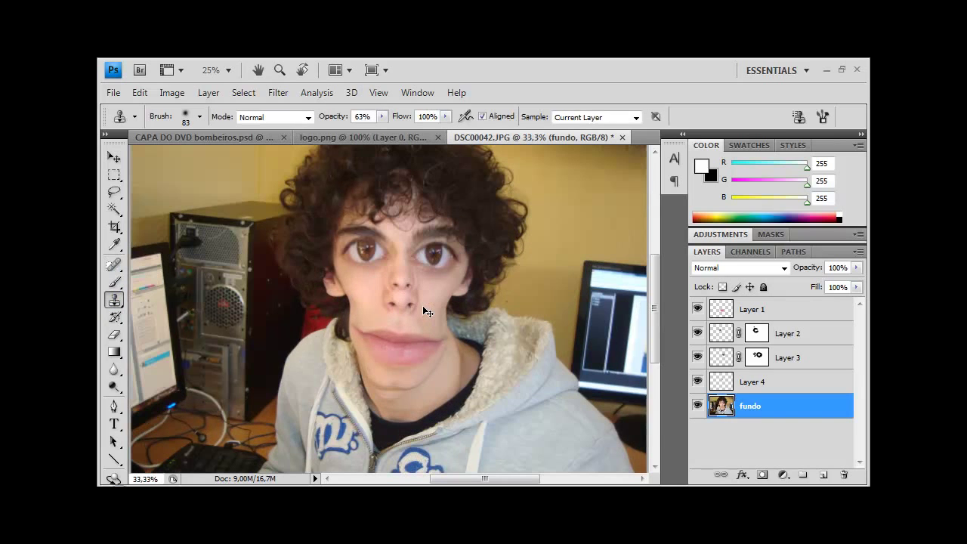
pyautogui.hotkey('ctrl', '+')
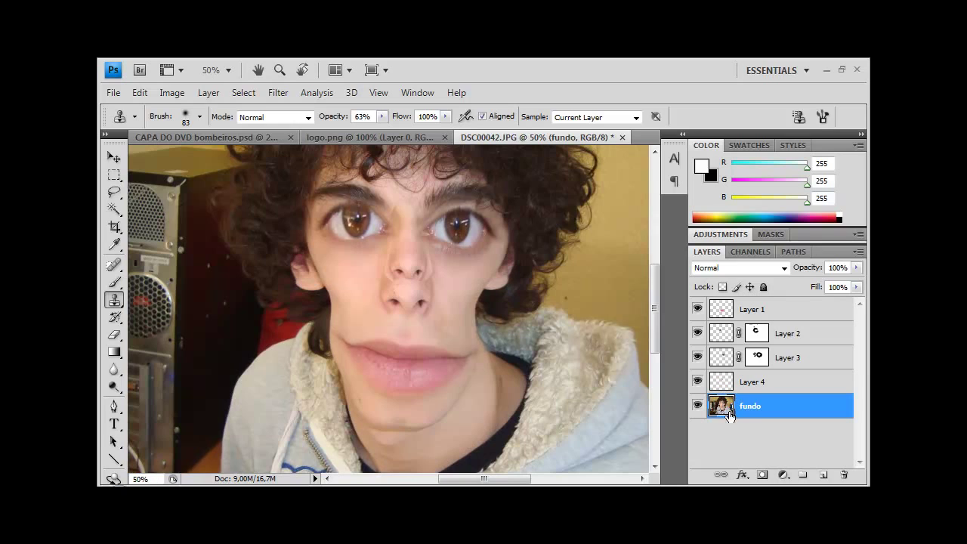
pyautogui.rightClick(455, 292)
pyautogui.moveTo(513, 304); pyautogui.dragTo(511, 305)
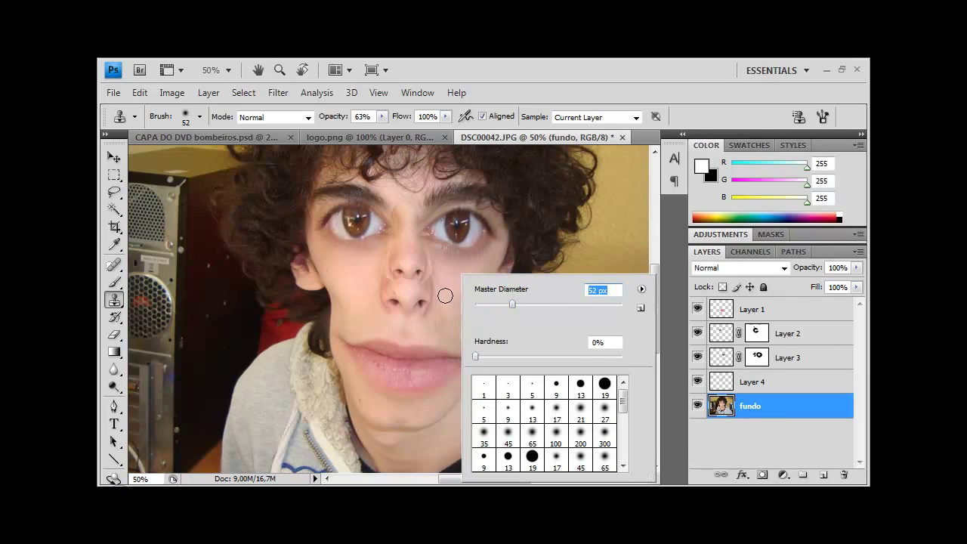
pyautogui.click(451, 296)
pyautogui.click(488, 243)
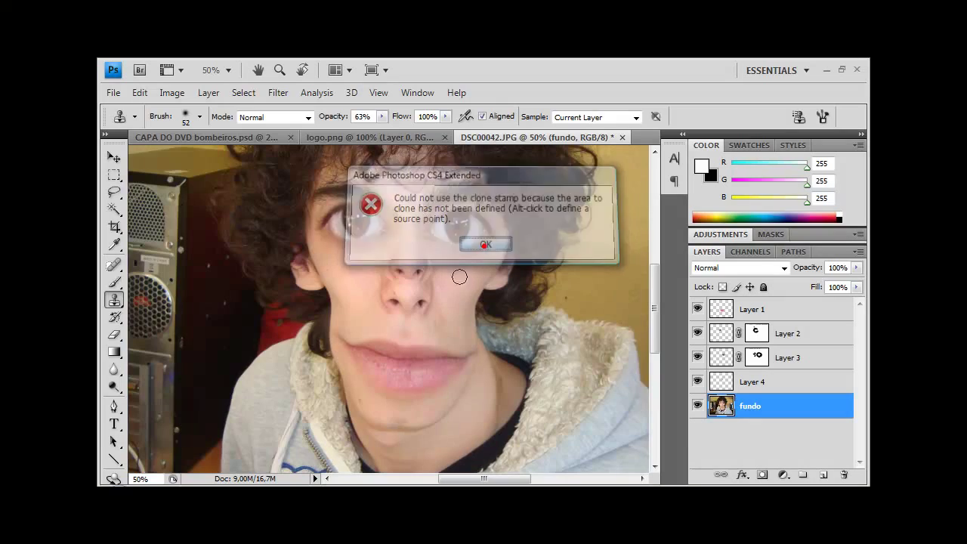
pyautogui.press('alt')
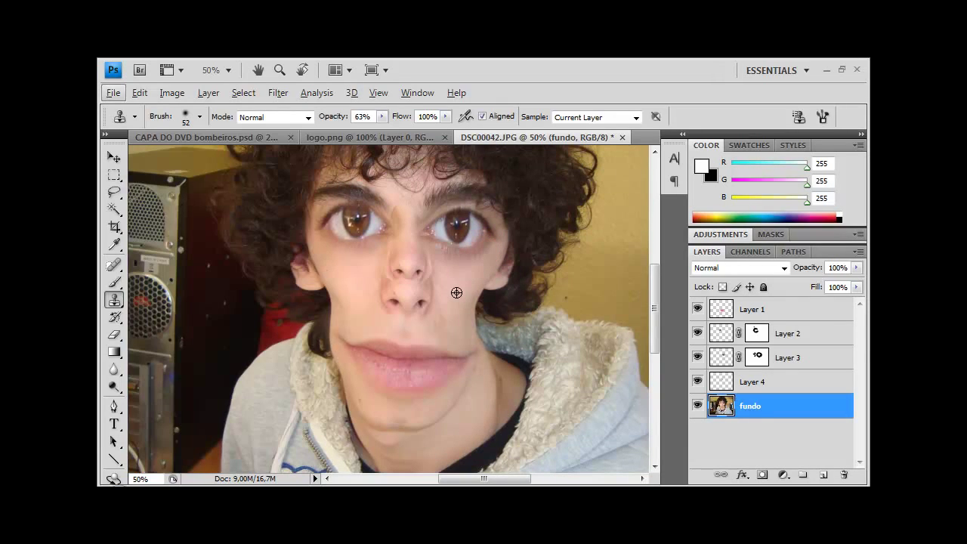
# Step: Clone sampled skin over the areas beside and right of the nose
pyautogui.keyDown('alt'); pyautogui.click(456, 293); pyautogui.keyUp('alt')
pyautogui.moveTo(425, 300); pyautogui.dragTo(412, 308)
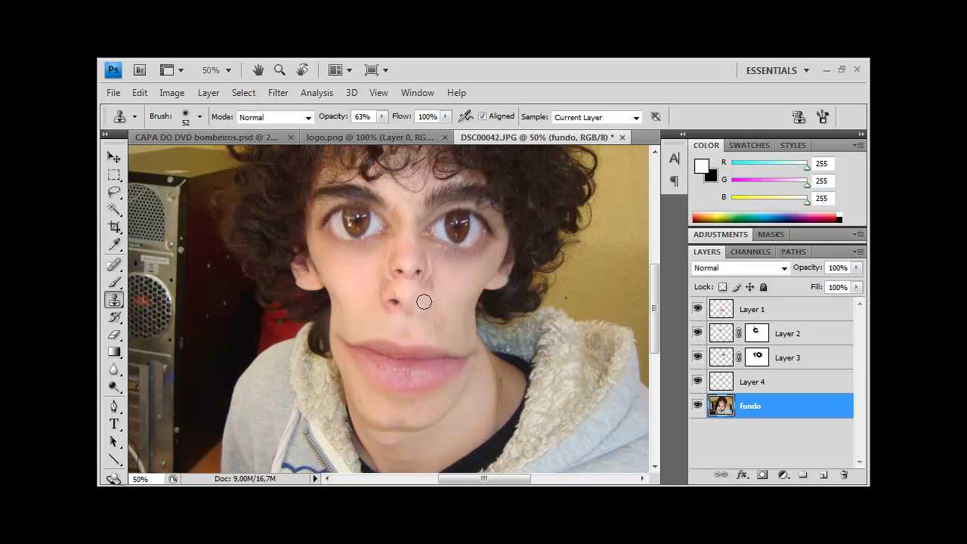
pyautogui.click(367, 309)
pyautogui.moveTo(406, 310); pyautogui.dragTo(420, 319)
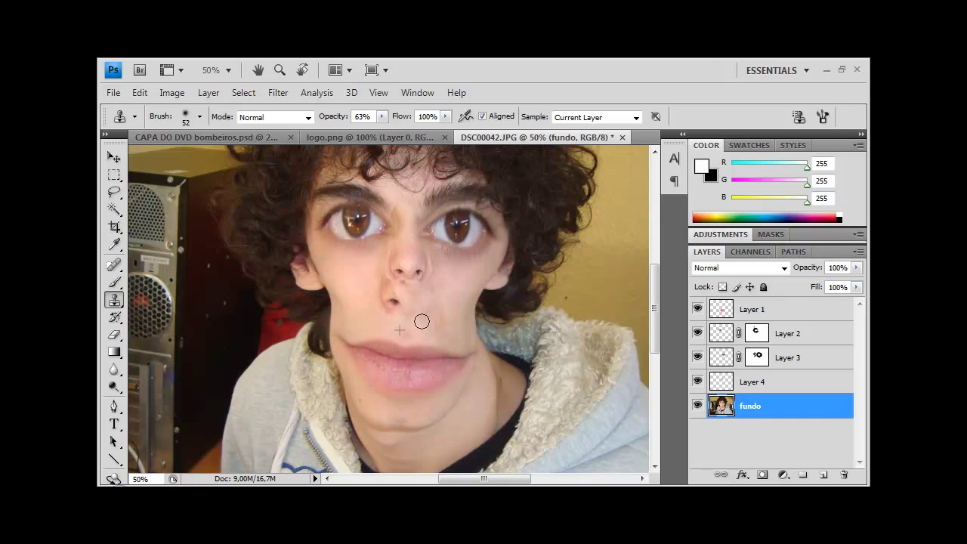
pyautogui.click(425, 307)
pyautogui.keyDown('alt'); pyautogui.click(360, 301); pyautogui.keyUp('alt')
pyautogui.moveTo(385, 302); pyautogui.dragTo(396, 305)
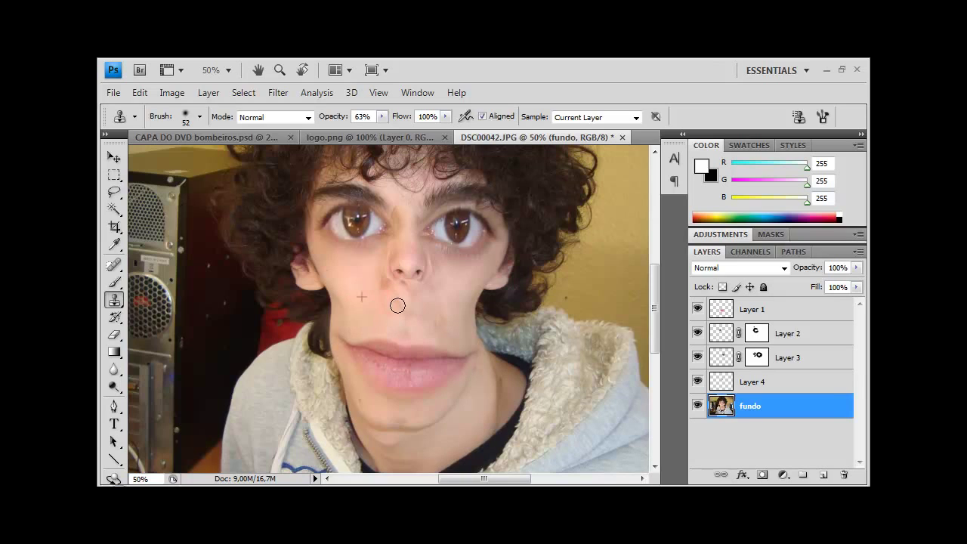
pyautogui.keyDown('alt'); pyautogui.click(363, 295); pyautogui.keyUp('alt')
pyautogui.click(390, 299)
pyautogui.click(393, 303)
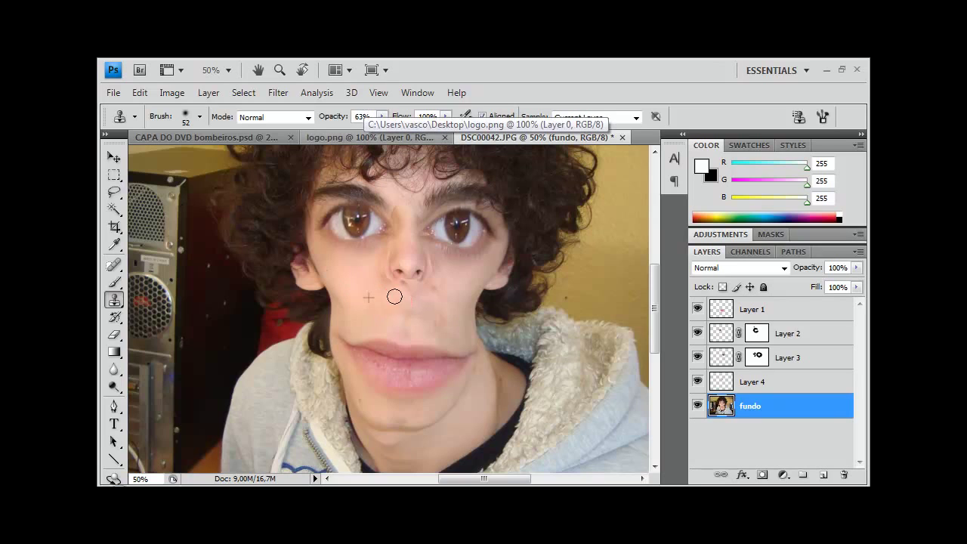
# Step: Sample skin left of the nose and dab it over the area below the nose
pyautogui.keyDown('alt'); pyautogui.click(364, 281); pyautogui.keyUp('alt')
pyautogui.click(401, 285)
pyautogui.moveTo(396, 284); pyautogui.dragTo(397, 298)
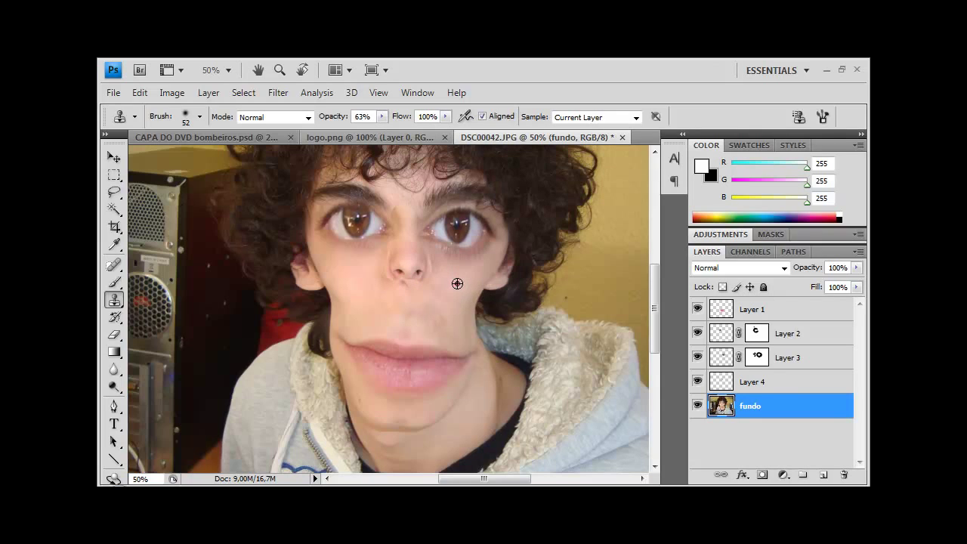
pyautogui.click(420, 289)
pyautogui.keyDown('alt'); pyautogui.click(357, 280); pyautogui.keyUp('alt')
pyautogui.click(403, 284)
pyautogui.click(379, 299)
pyautogui.moveTo(463, 292); pyautogui.dragTo(431, 292)
# Step: Resample the face and clone longer strokes of skin beneath the nose
pyautogui.keyDown('alt'); pyautogui.click(438, 316); pyautogui.keyUp('alt')
pyautogui.moveTo(432, 290); pyautogui.dragTo(414, 301)
pyautogui.moveTo(410, 304); pyautogui.dragTo(414, 297)
pyautogui.moveTo(432, 310)
pyautogui.mouseDown()
pyautogui.moveTo(400, 278)
pyautogui.moveTo(391, 335)
pyautogui.mouseUp()
pyautogui.moveTo(408, 297); pyautogui.dragTo(382, 295)
# Step: Enlarge the clone brush to 86 px, cover the cheek's red mark, and toggle Layer 4
pyautogui.rightClick(385, 298)
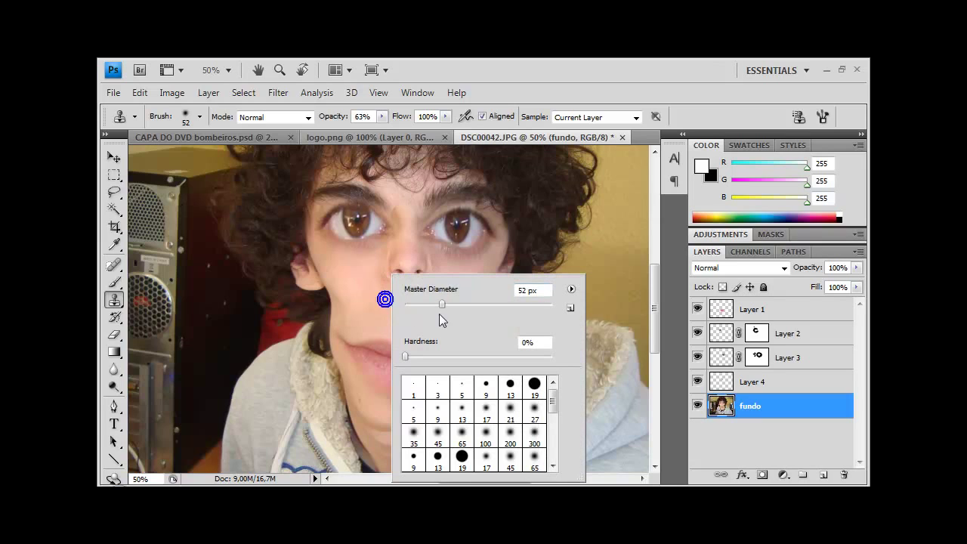
pyautogui.moveTo(445, 302); pyautogui.dragTo(454, 303)
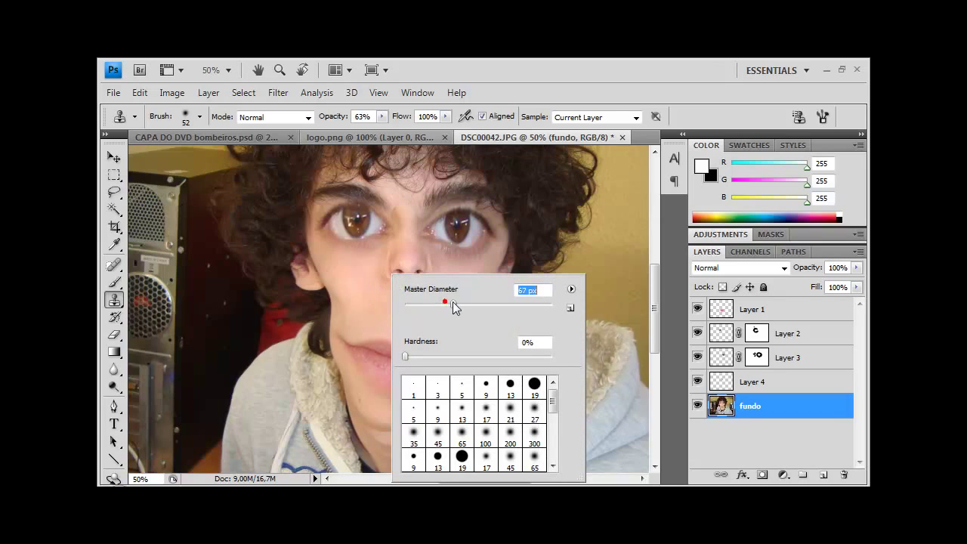
pyautogui.keyDown('alt'); pyautogui.click(360, 291); pyautogui.keyUp('alt')
pyautogui.click(388, 300)
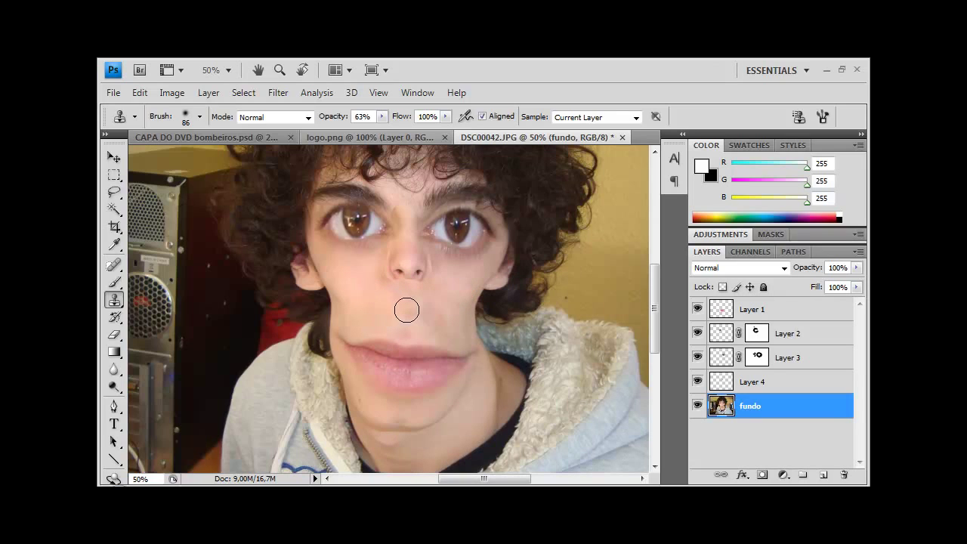
pyautogui.keyDown('alt'); pyautogui.click(433, 307); pyautogui.keyUp('alt')
pyautogui.moveTo(400, 311); pyautogui.dragTo(387, 313)
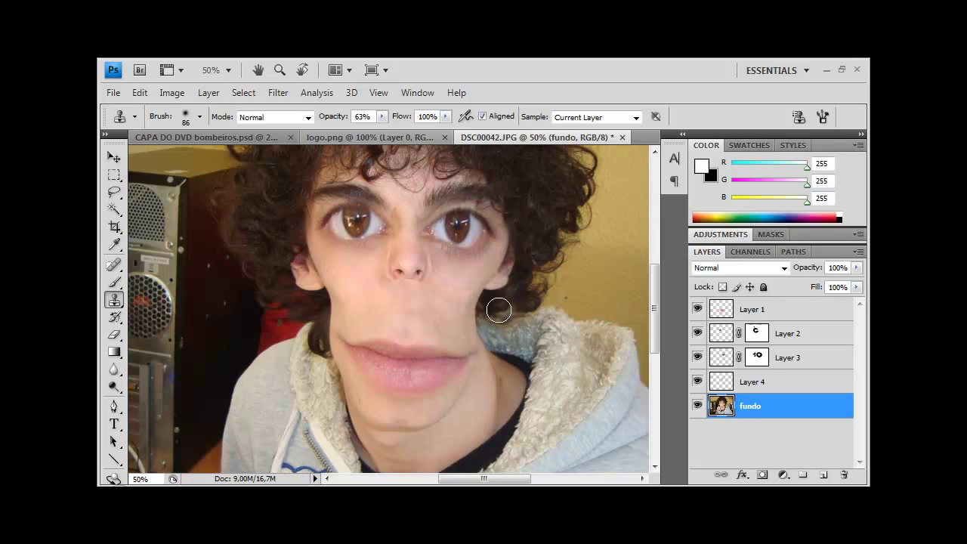
pyautogui.click(698, 384)
pyautogui.click(697, 384)
pyautogui.click(698, 384)
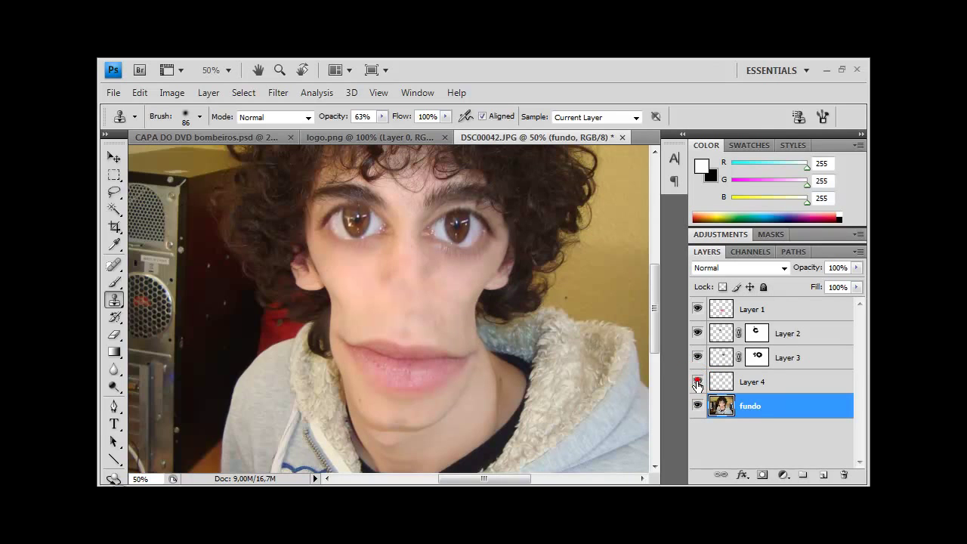
# Step: Show and select Layer 4, then add a layer mask to it
pyautogui.click(698, 384)
pyautogui.click(722, 381)
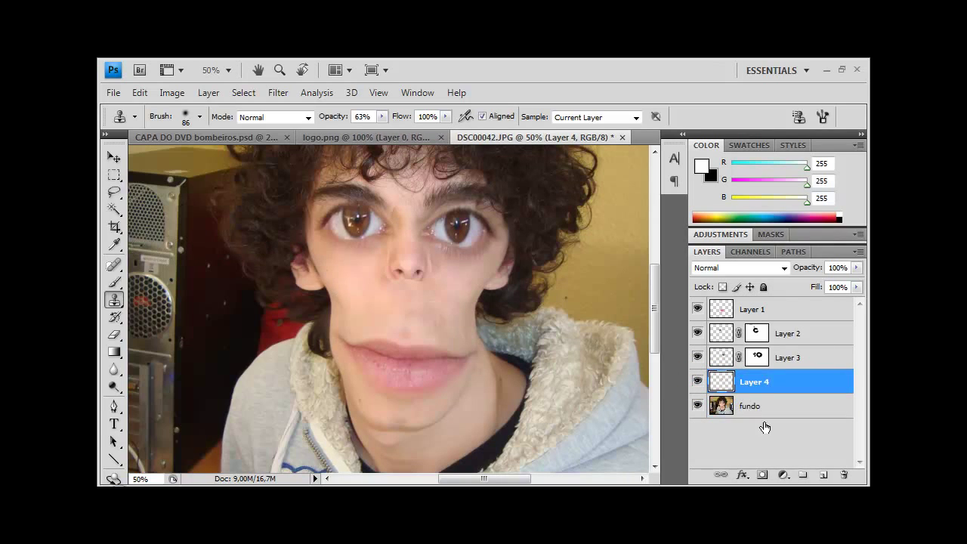
pyautogui.click(762, 474)
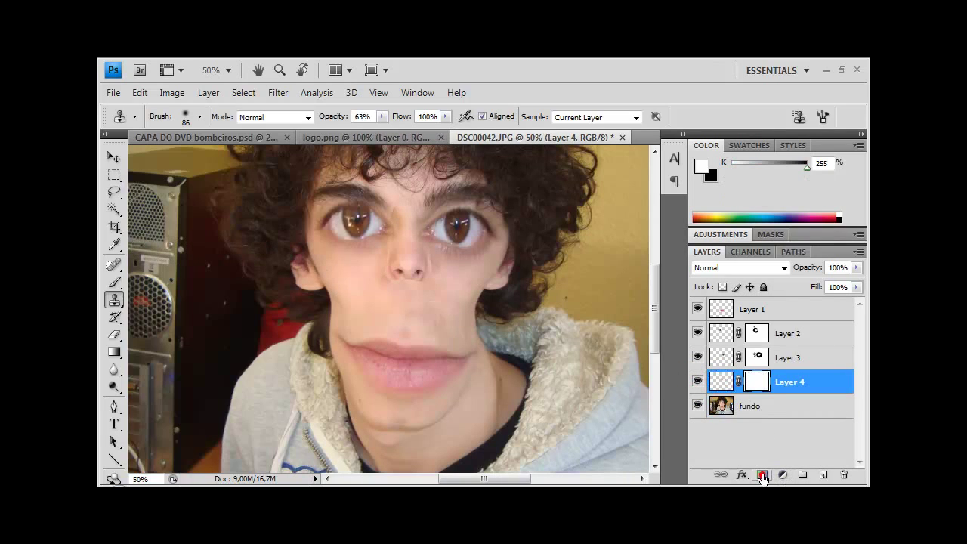
# Step: With a 64 px brush, mask out small spots at the nose tip, then zoom out
pyautogui.click(114, 282)
pyautogui.rightClick(368, 279)
pyautogui.moveTo(403, 305); pyautogui.dragTo(442, 304)
pyautogui.click(360, 280)
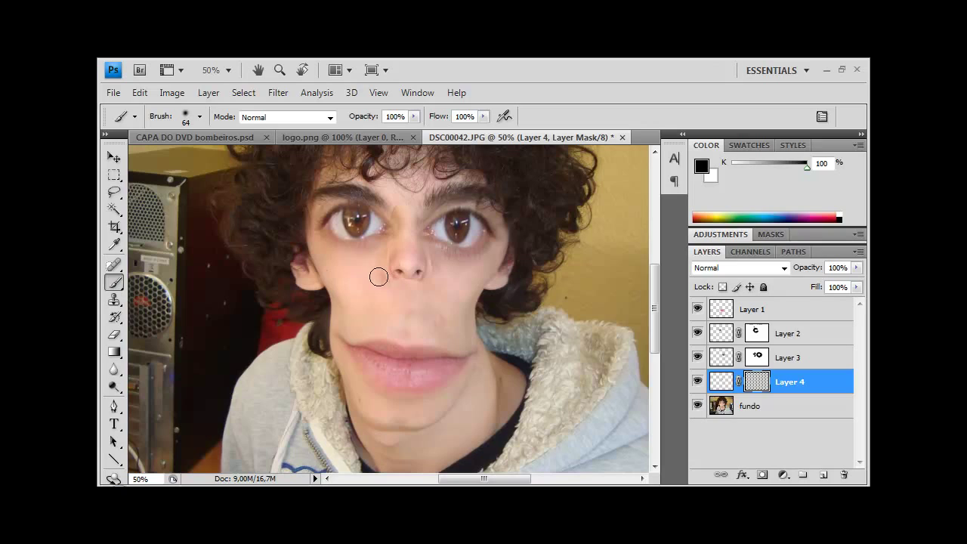
pyautogui.hotkey('ctrl', 'z')
pyautogui.click(432, 273)
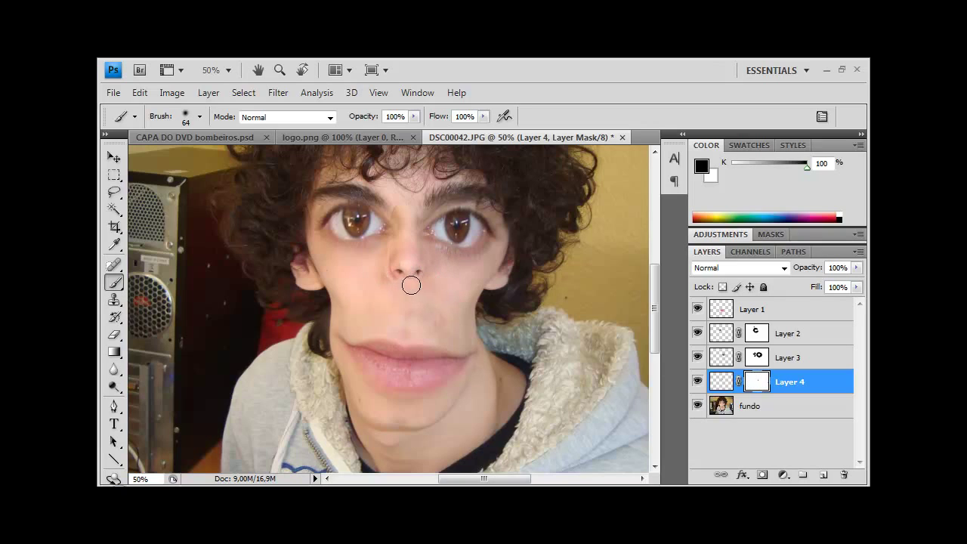
pyautogui.click(406, 281)
pyautogui.click(379, 267)
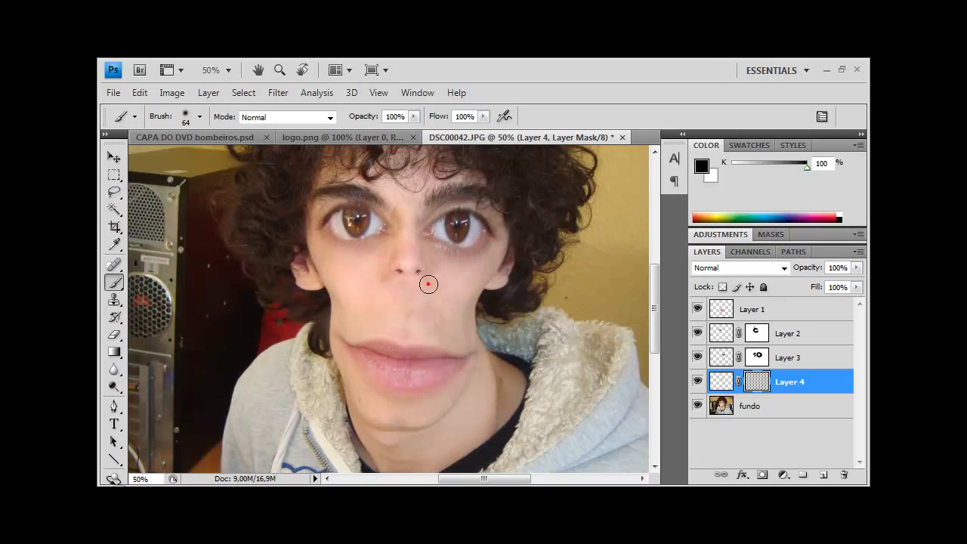
pyautogui.click(428, 283)
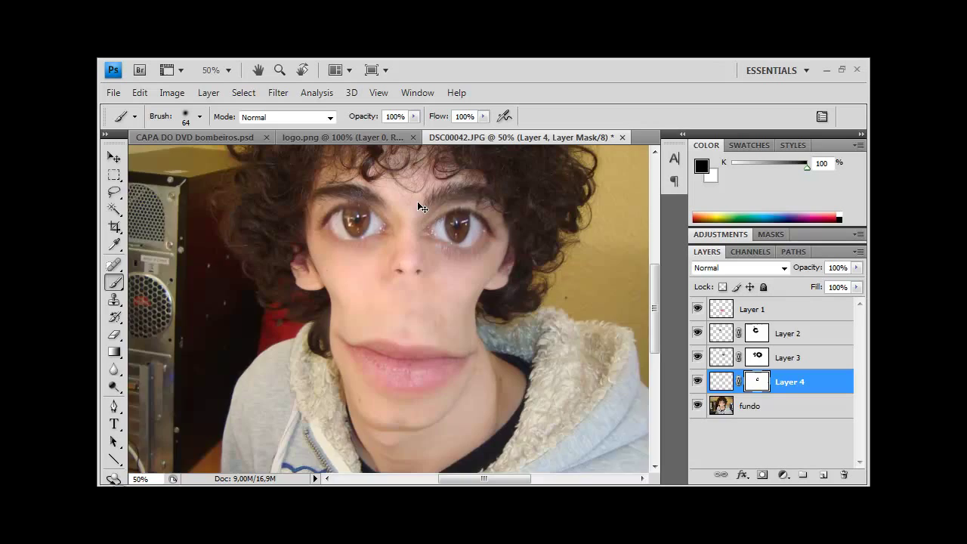
pyautogui.hotkey('ctrl', '-')
pyautogui.hotkey('ctrl', '-')
pyautogui.hotkey('ctrl', '-')
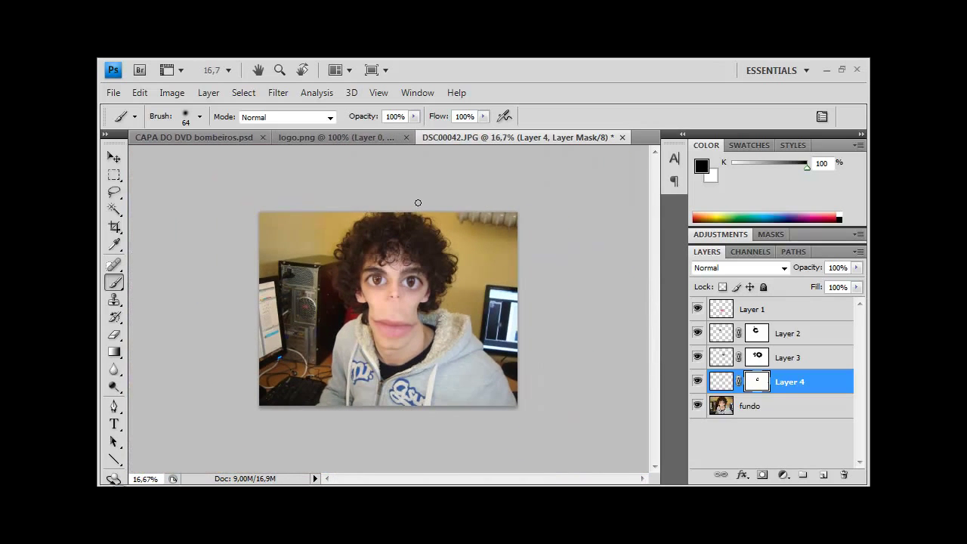
# Step: Open Liquify on the fundo layer and set the warp brush size to 601
pyautogui.hotkey('ctrl', '+')
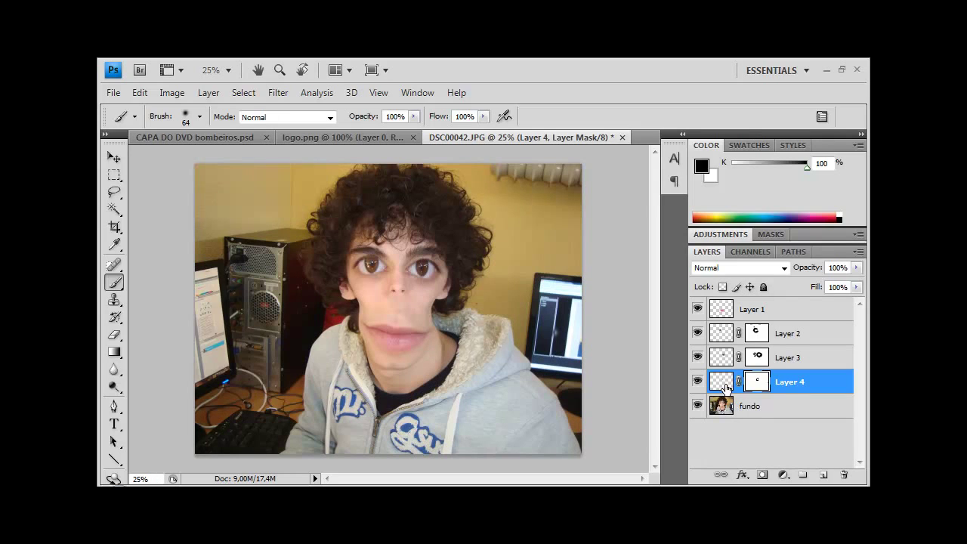
pyautogui.click(725, 407)
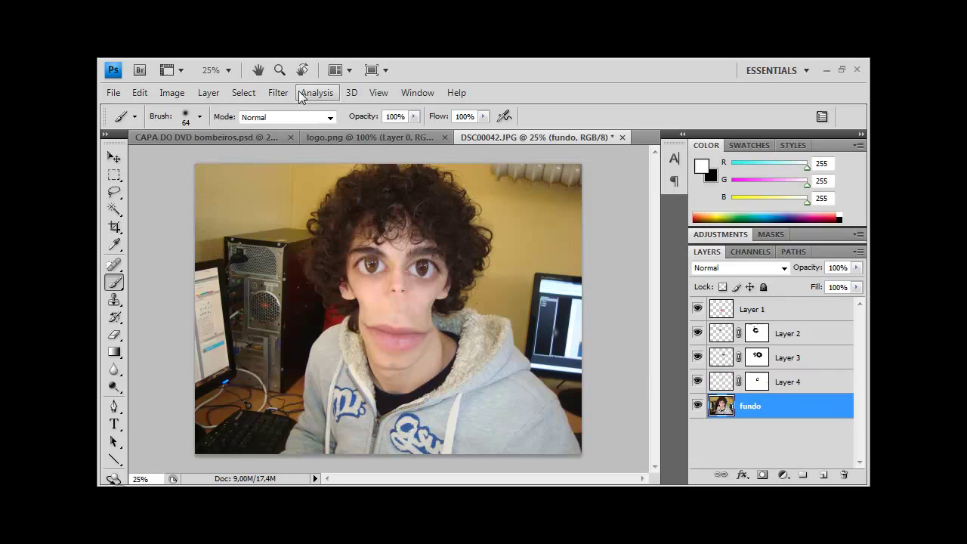
pyautogui.click(277, 95)
pyautogui.click(294, 166)
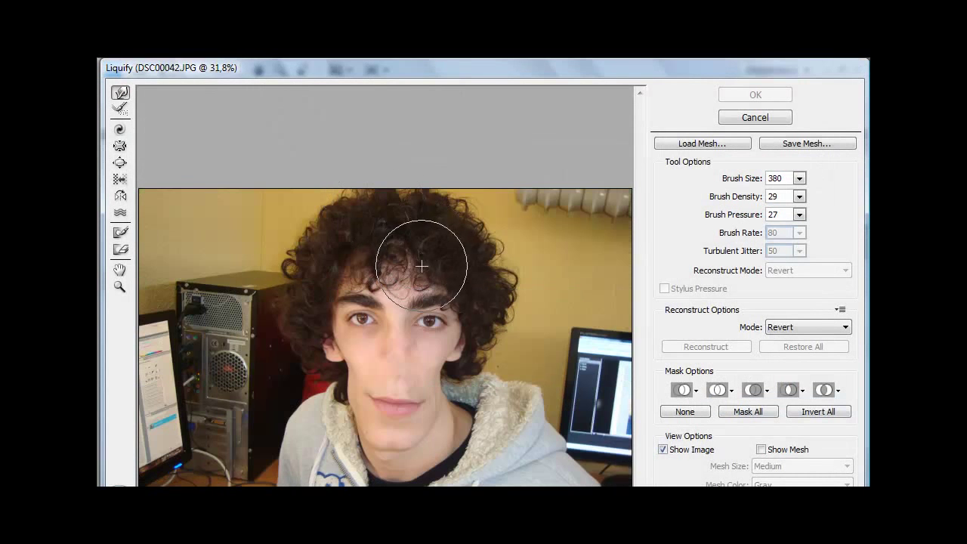
pyautogui.moveTo(486, 222); pyautogui.dragTo(492, 244)
pyautogui.click(799, 178)
pyautogui.moveTo(743, 197); pyautogui.dragTo(757, 197)
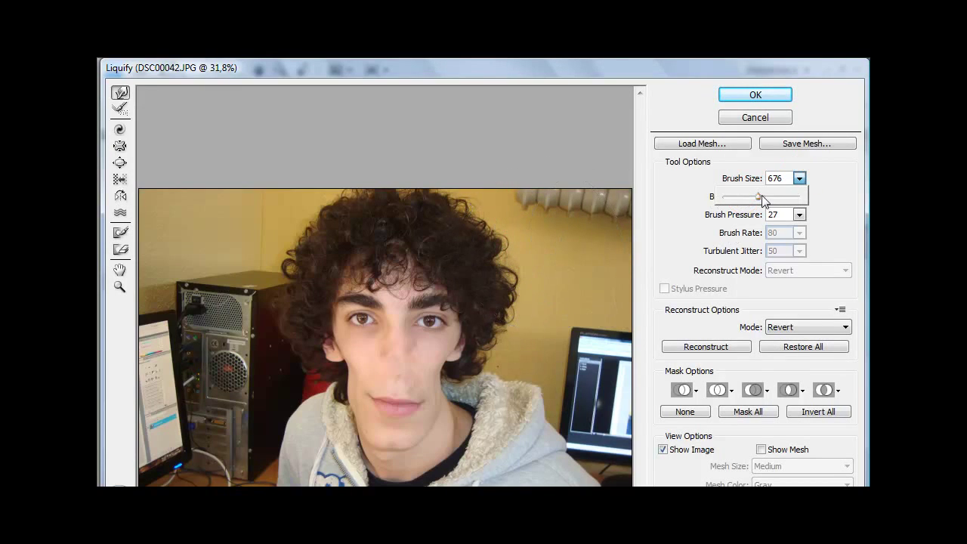
pyautogui.moveTo(755, 200); pyautogui.dragTo(758, 198)
pyautogui.click(473, 254)
# Step: Forward-warp the curly hair outward into a puffed volume and apply
pyautogui.moveTo(498, 233)
pyautogui.mouseDown()
pyautogui.moveTo(502, 344)
pyautogui.moveTo(464, 312)
pyautogui.moveTo(505, 240)
pyautogui.moveTo(458, 183)
pyautogui.moveTo(352, 168)
pyautogui.moveTo(294, 249)
pyautogui.moveTo(253, 210)
pyautogui.moveTo(285, 281)
pyautogui.moveTo(242, 306)
pyautogui.moveTo(262, 334)
pyautogui.moveTo(287, 302)
pyautogui.moveTo(254, 276)
pyautogui.moveTo(287, 237)
pyautogui.moveTo(309, 238)
pyautogui.moveTo(340, 212)
pyautogui.moveTo(302, 244)
pyautogui.moveTo(295, 345)
pyautogui.moveTo(281, 367)
pyautogui.moveTo(251, 248)
pyautogui.moveTo(254, 200)
pyautogui.moveTo(259, 272)
pyautogui.moveTo(515, 212)
pyautogui.moveTo(554, 234)
pyautogui.moveTo(501, 287)
pyautogui.moveTo(516, 382)
pyautogui.moveTo(510, 328)
pyautogui.moveTo(529, 194)
pyautogui.mouseUp()
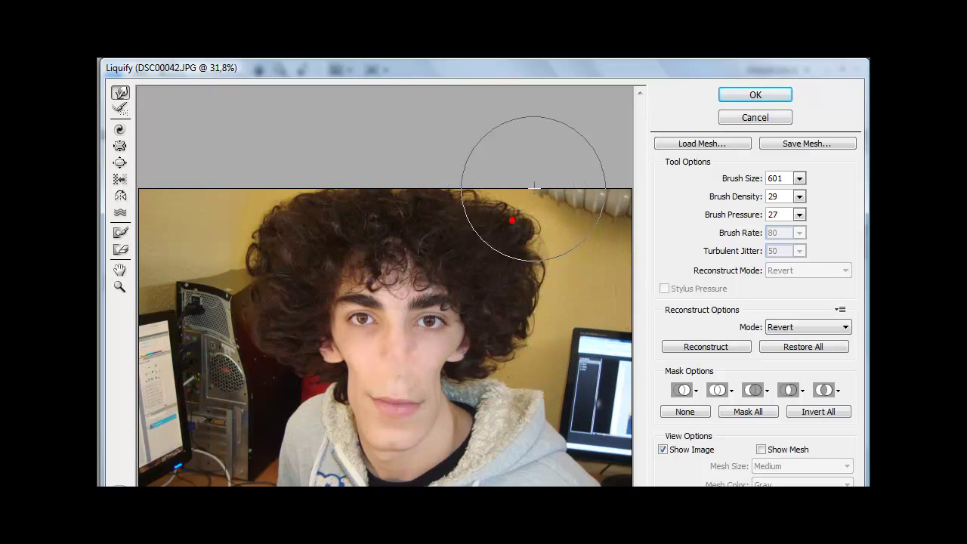
pyautogui.moveTo(473, 204)
pyautogui.mouseDown()
pyautogui.moveTo(426, 205)
pyautogui.moveTo(367, 156)
pyautogui.moveTo(274, 204)
pyautogui.moveTo(248, 179)
pyautogui.moveTo(269, 255)
pyautogui.moveTo(235, 263)
pyautogui.moveTo(264, 276)
pyautogui.moveTo(236, 310)
pyautogui.moveTo(216, 302)
pyautogui.moveTo(257, 361)
pyautogui.moveTo(280, 358)
pyautogui.moveTo(291, 395)
pyautogui.moveTo(280, 399)
pyautogui.mouseUp()
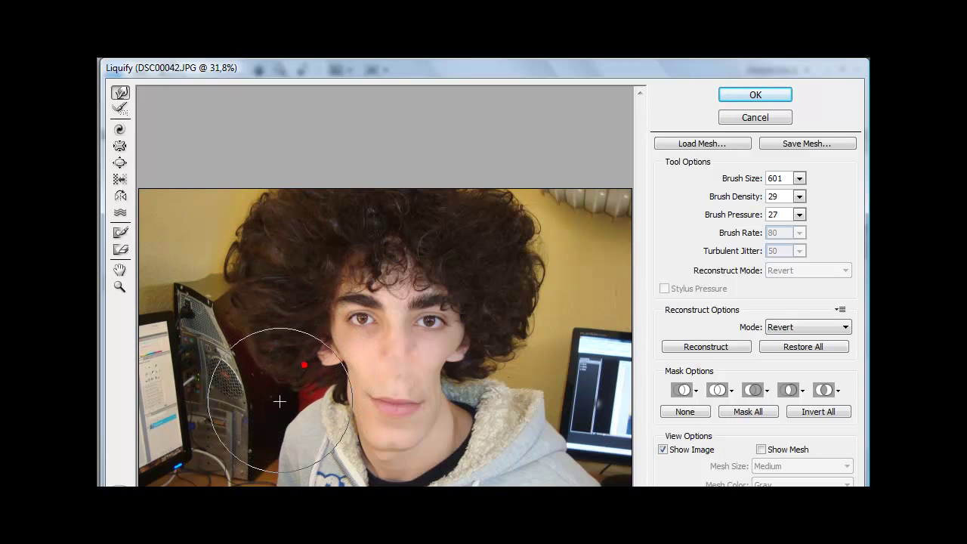
pyautogui.moveTo(464, 368)
pyautogui.mouseDown()
pyautogui.moveTo(486, 345)
pyautogui.moveTo(500, 354)
pyautogui.moveTo(519, 345)
pyautogui.moveTo(532, 309)
pyautogui.mouseUp()
pyautogui.moveTo(605, 253); pyautogui.dragTo(497, 206)
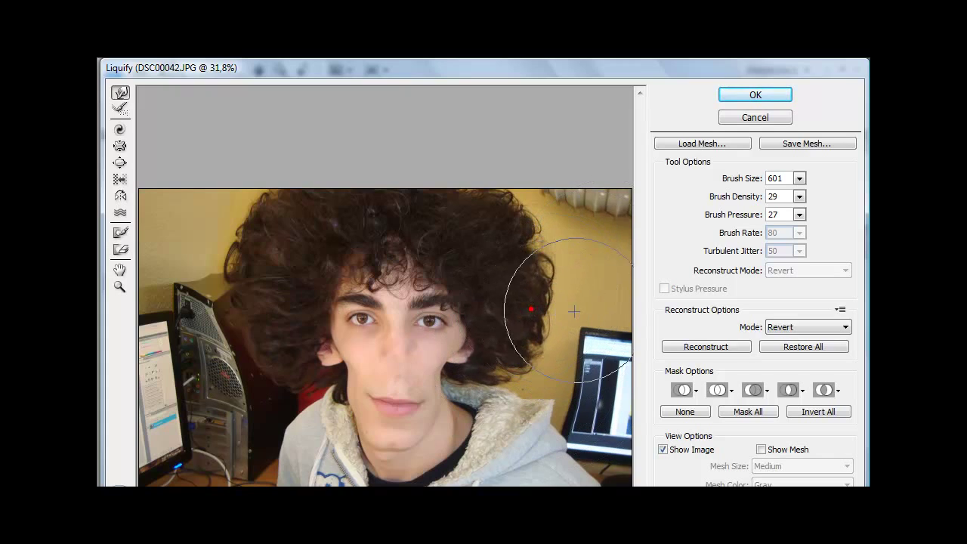
pyautogui.click(756, 94)
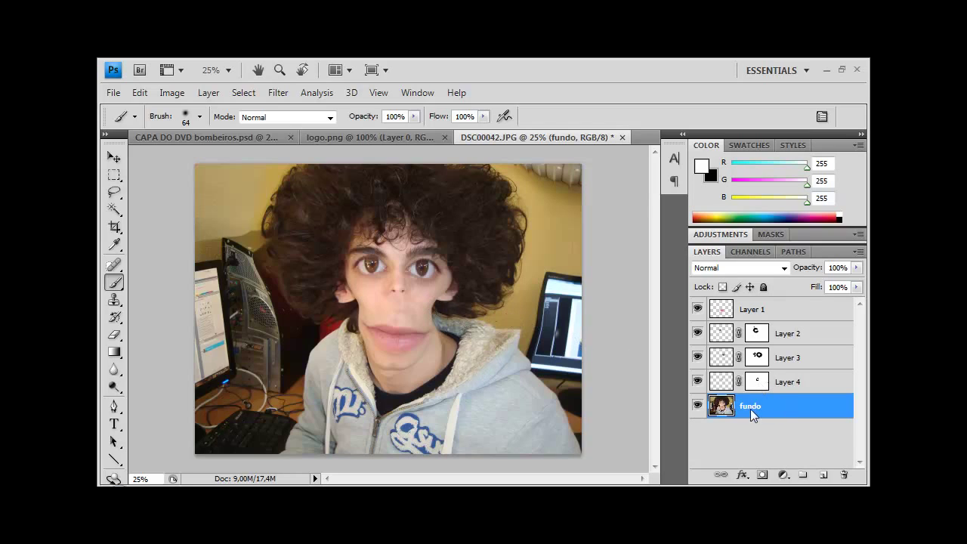
# Step: Choose the Lasso tool for a new freehand selection
pyautogui.click(114, 193)
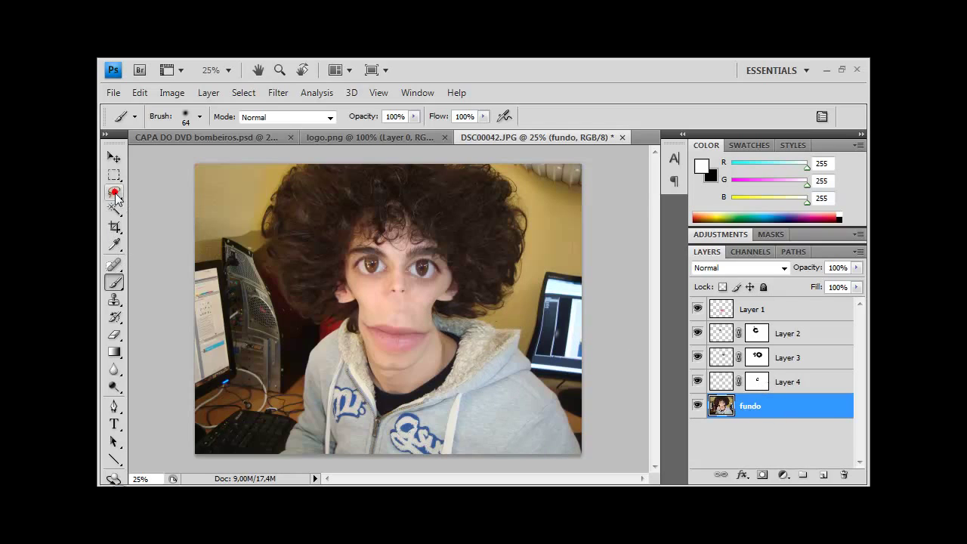